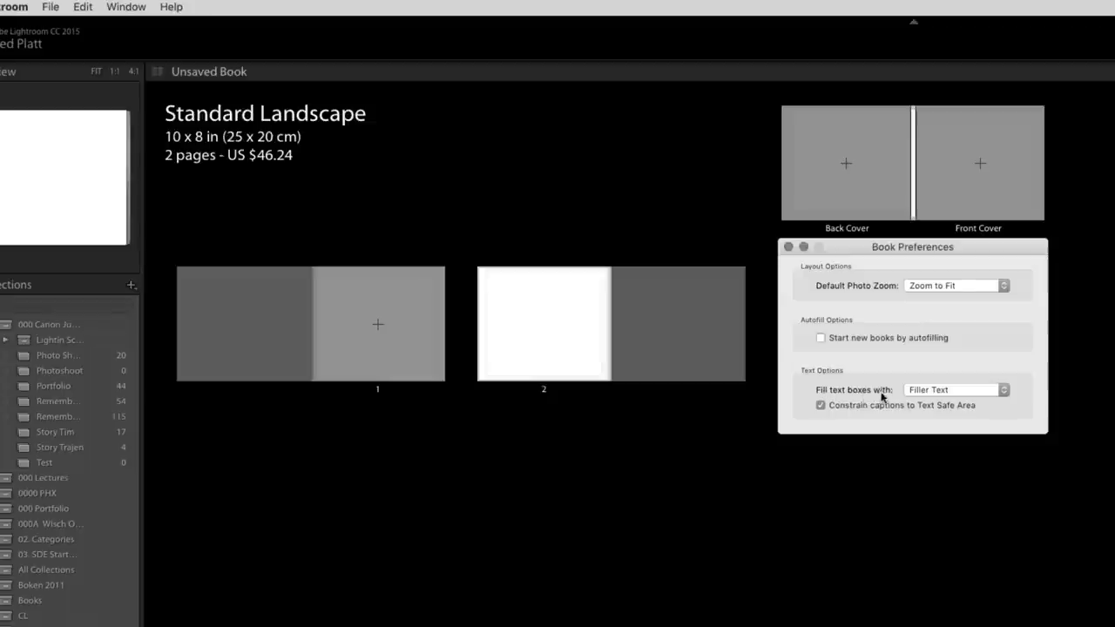
Step: Set the book preferences to fill text boxes with File Name metadata, and close the preferences
click(918, 396)
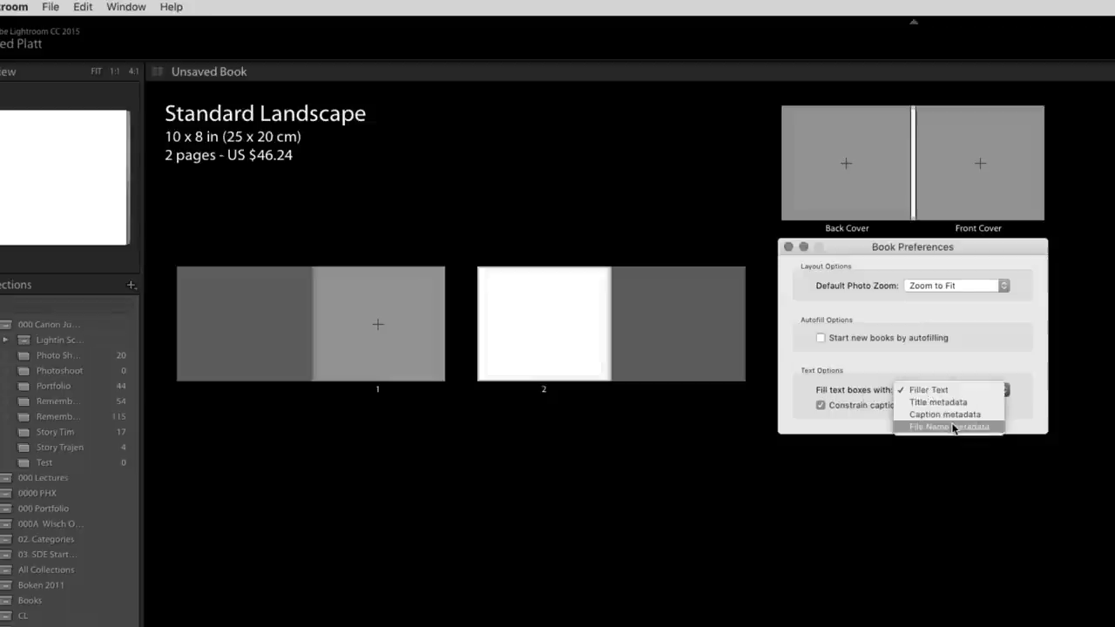
click(946, 426)
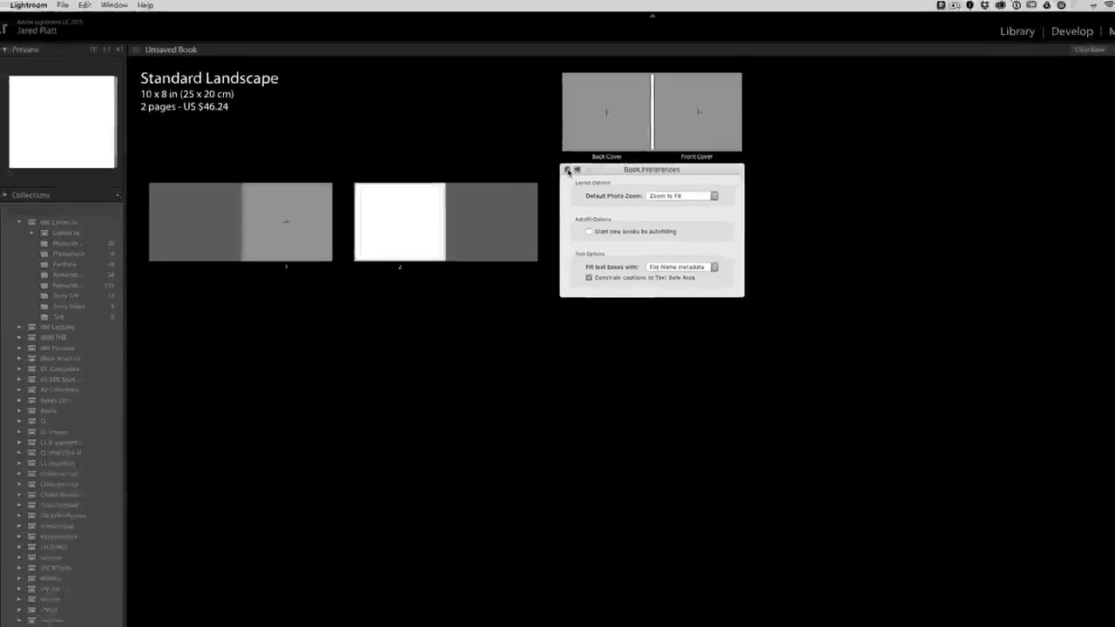
click(788, 246)
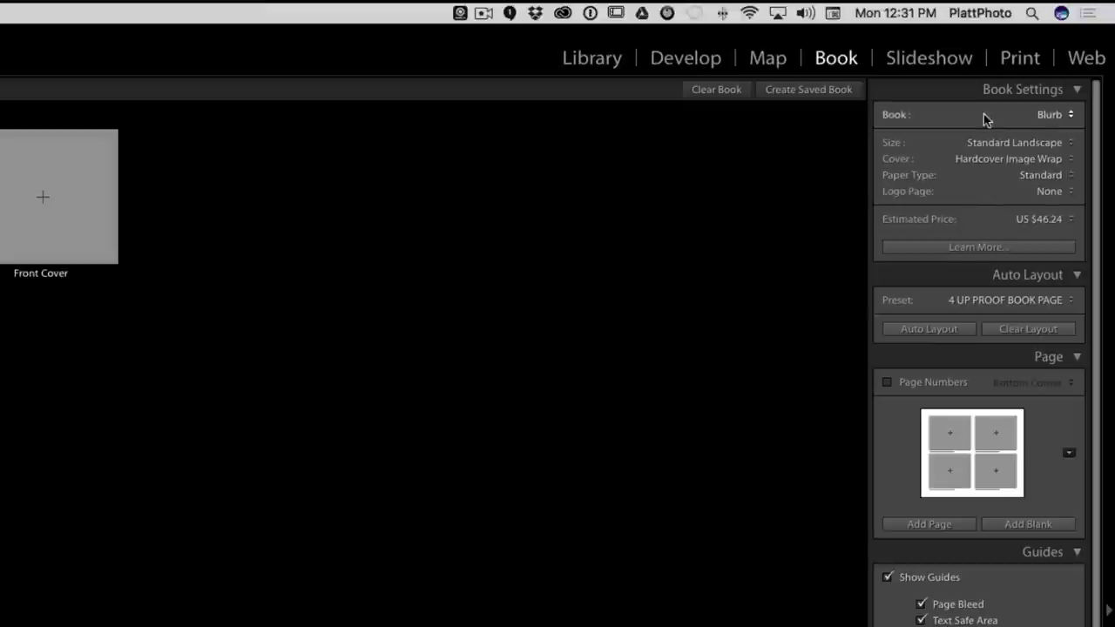
Step: Configure the book as a Blurb book in Standard Landscape size with a Hardcover Image Wrap cover
click(1058, 117)
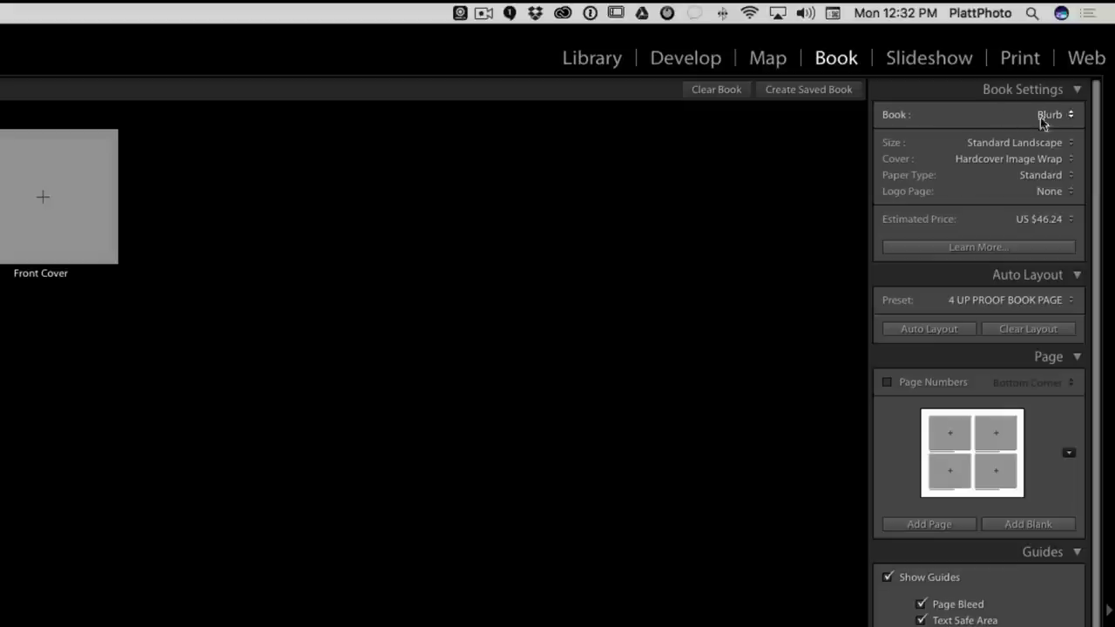
click(994, 142)
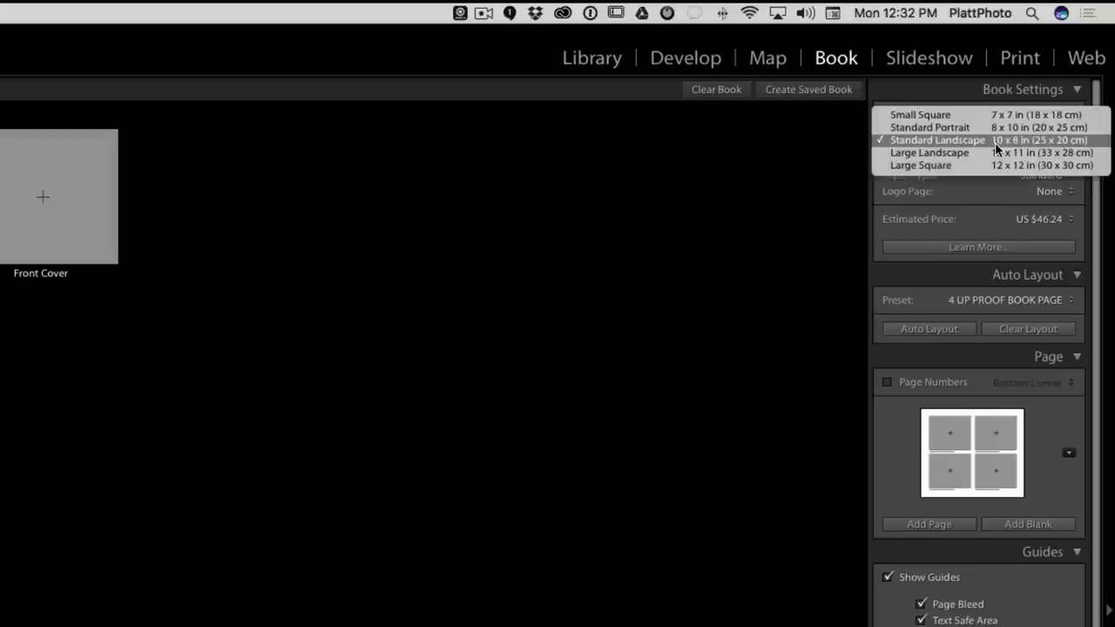
click(933, 142)
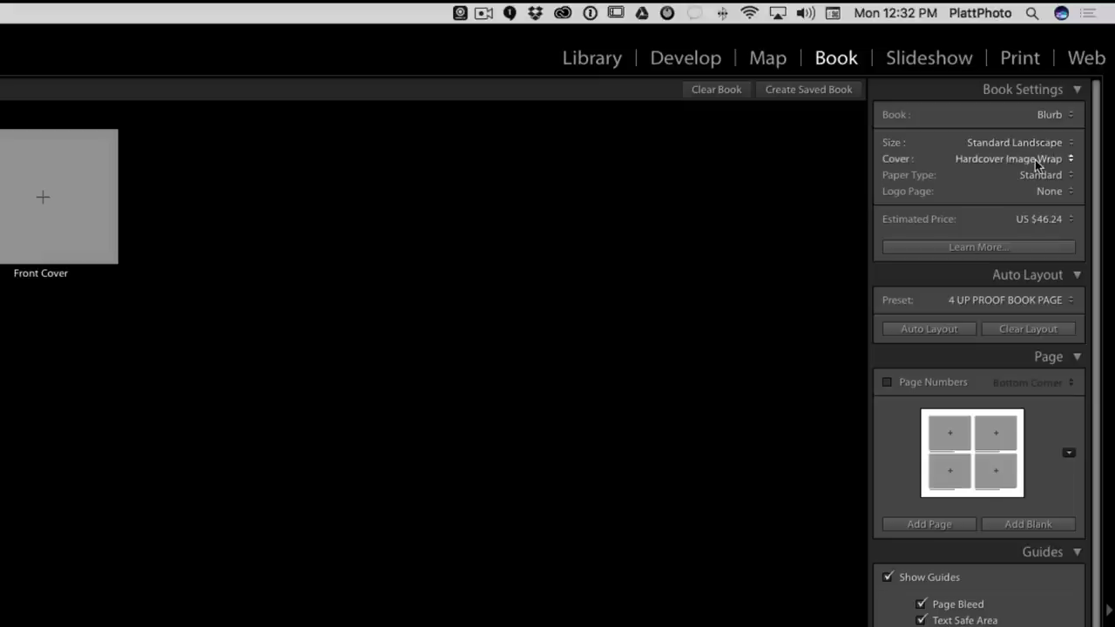
click(1038, 161)
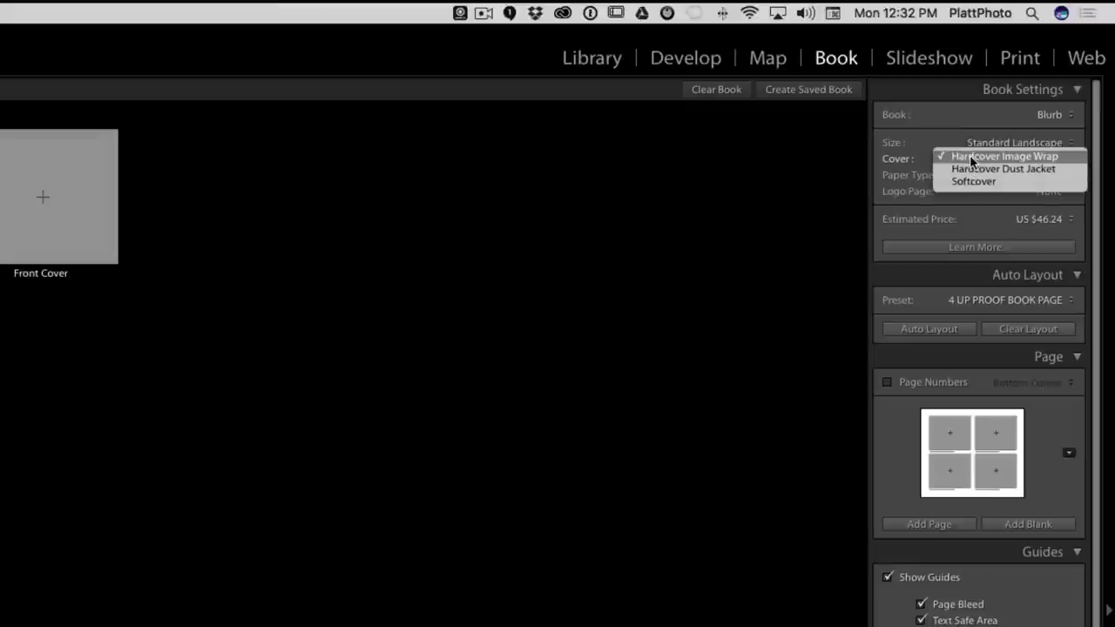
click(977, 156)
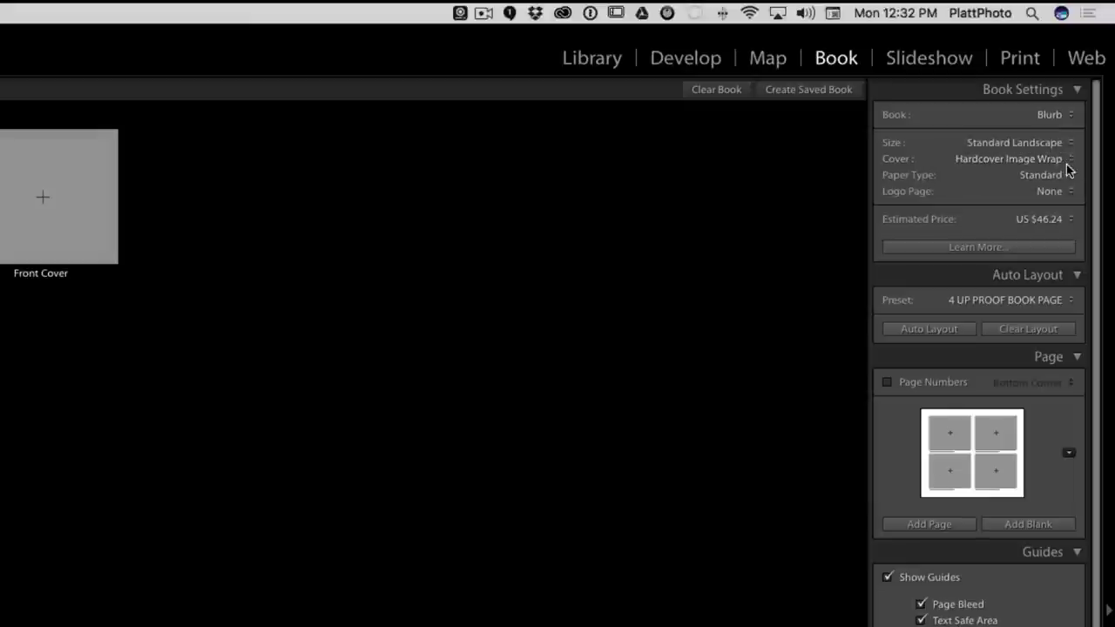
Step: Choose Standard paper for the book and set the logo page to None
click(1041, 176)
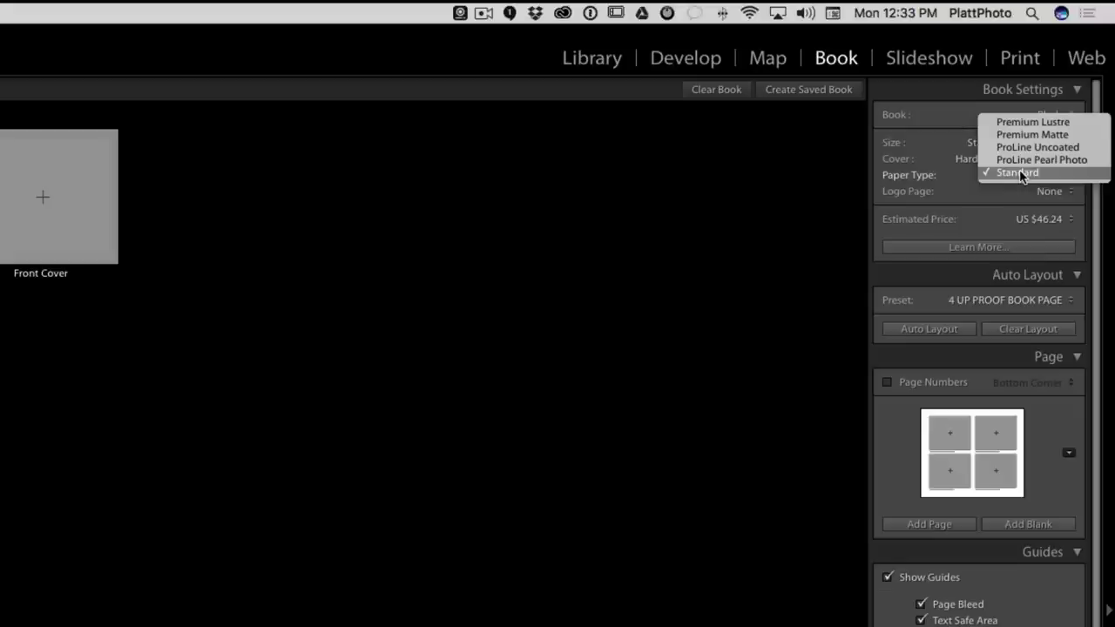
click(958, 178)
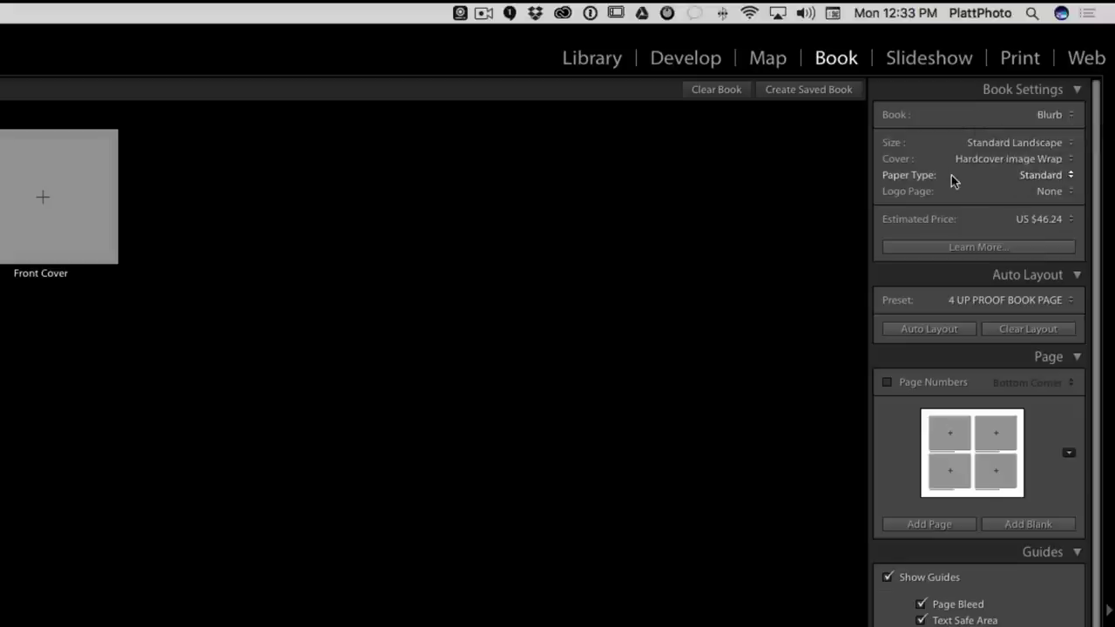
click(1043, 193)
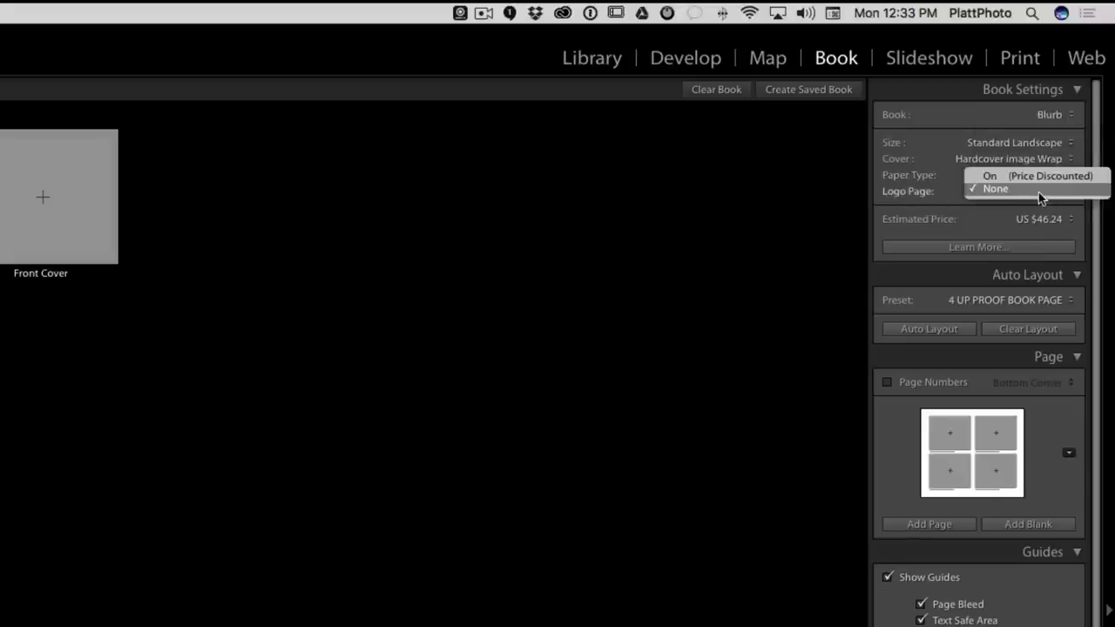
click(996, 189)
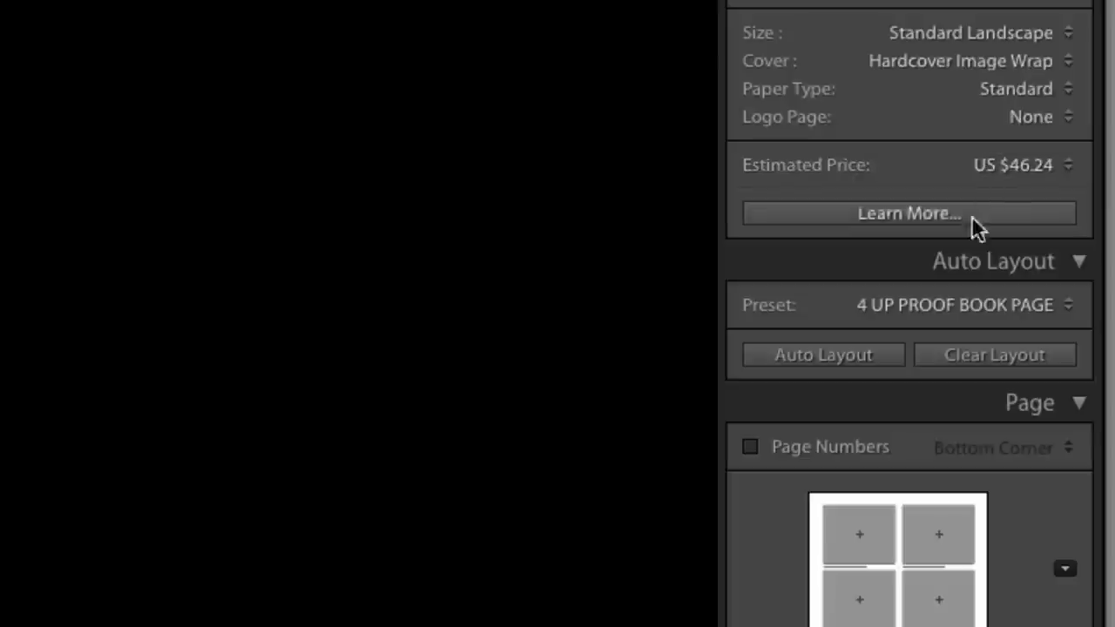
Step: Open the 4 UP PROOF BOOK PAGE auto layout preset for editing, browse the left pages' 4 Photos layouts, and return to Custom Pages
click(893, 300)
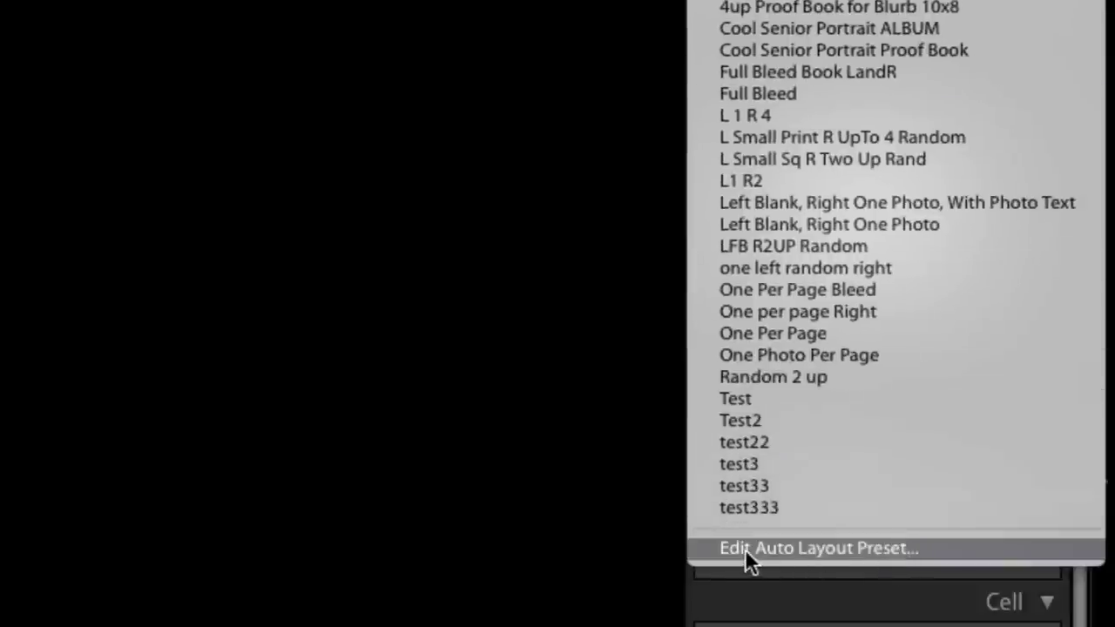
click(819, 549)
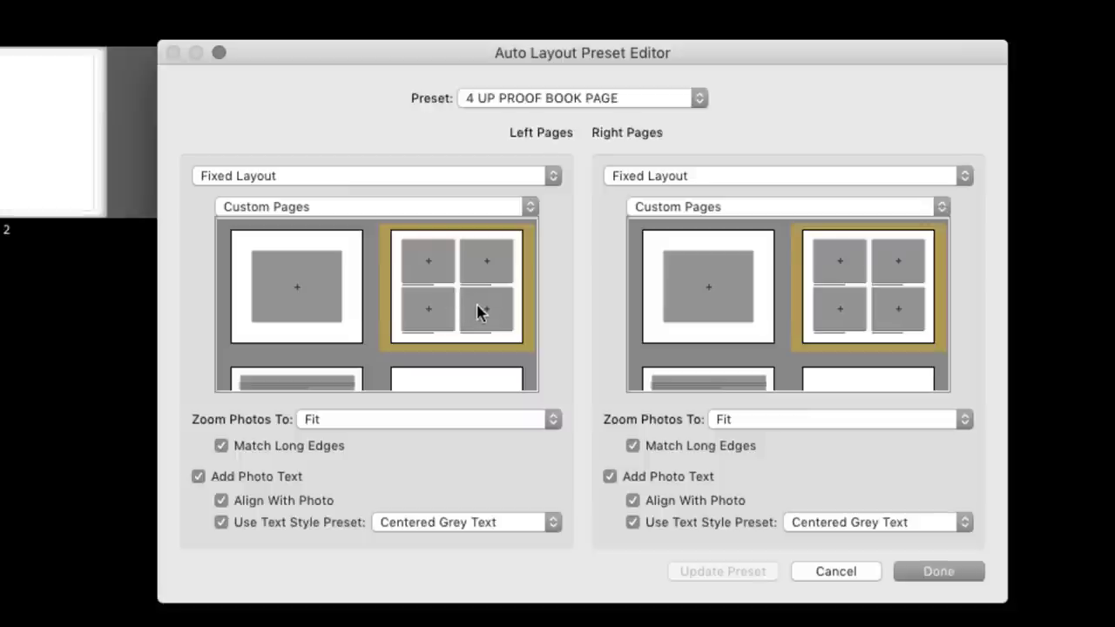
click(412, 214)
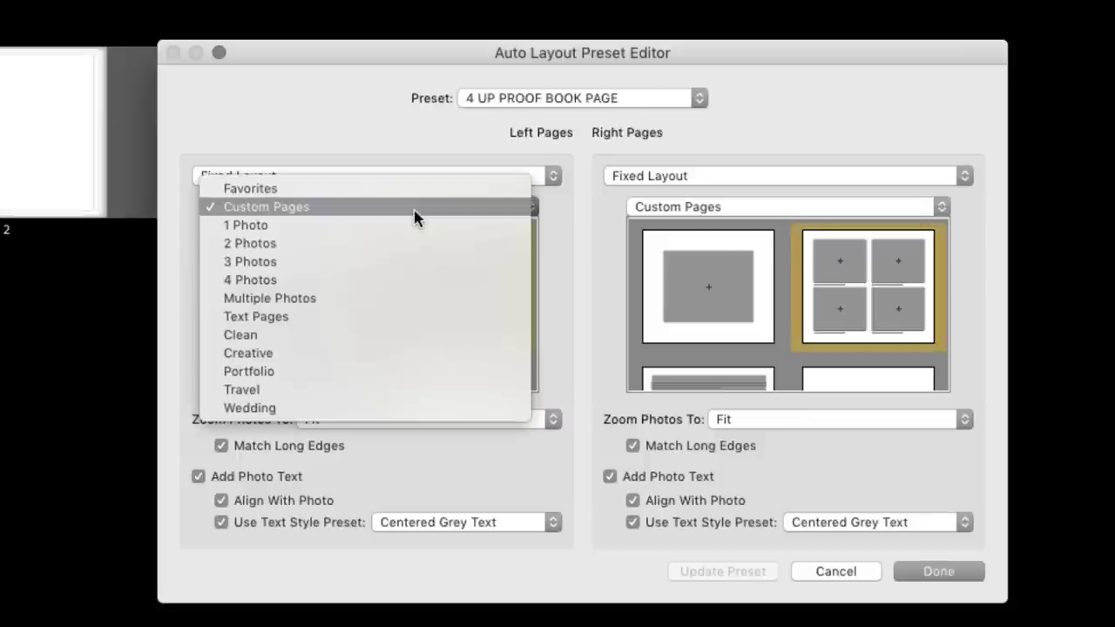
click(355, 279)
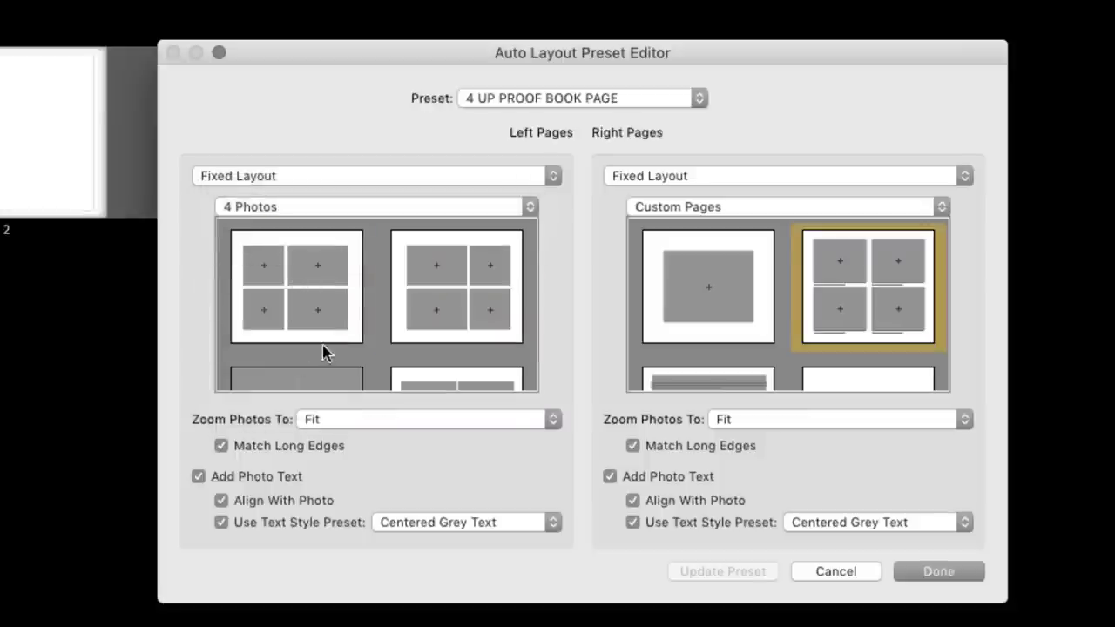
scroll(323, 352, down, 2)
scroll(322, 352, down, 2)
scroll(263, 296, up, 1)
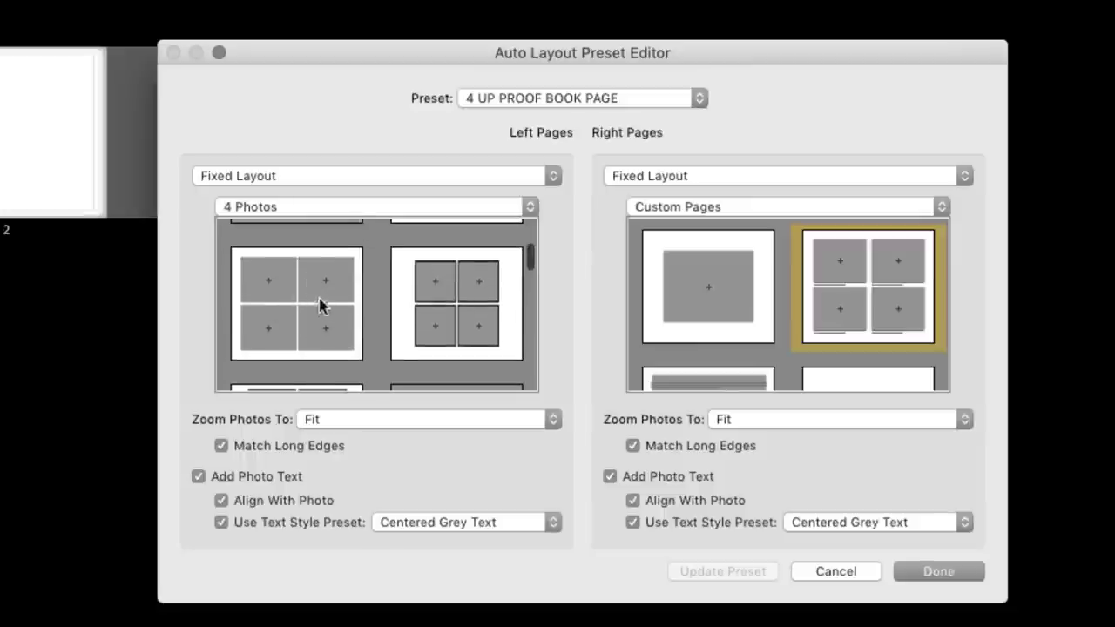
click(338, 210)
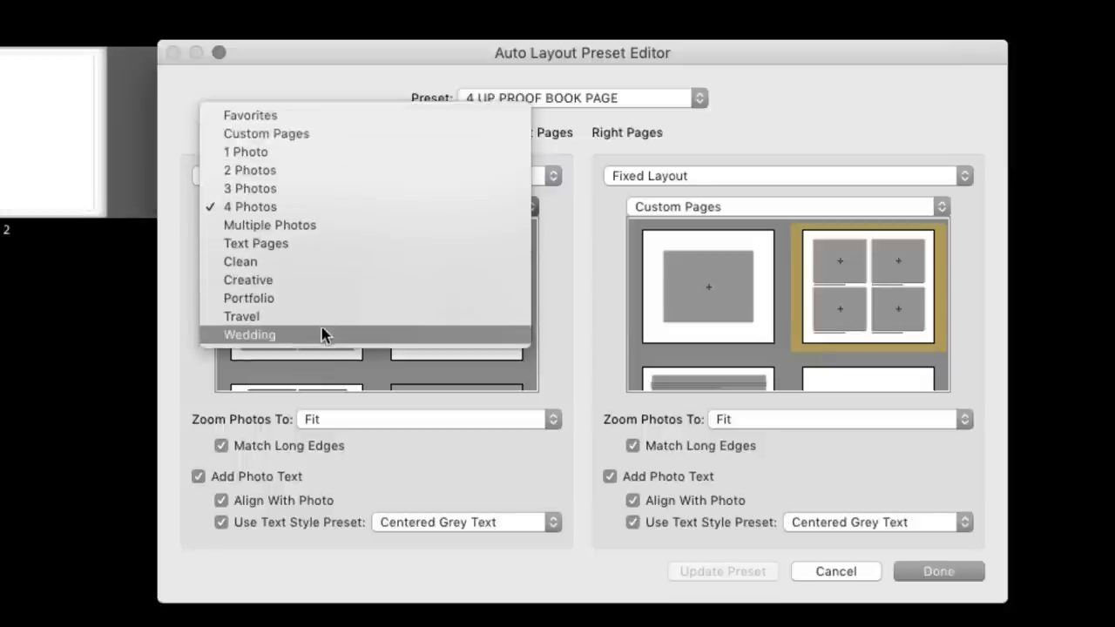
click(292, 133)
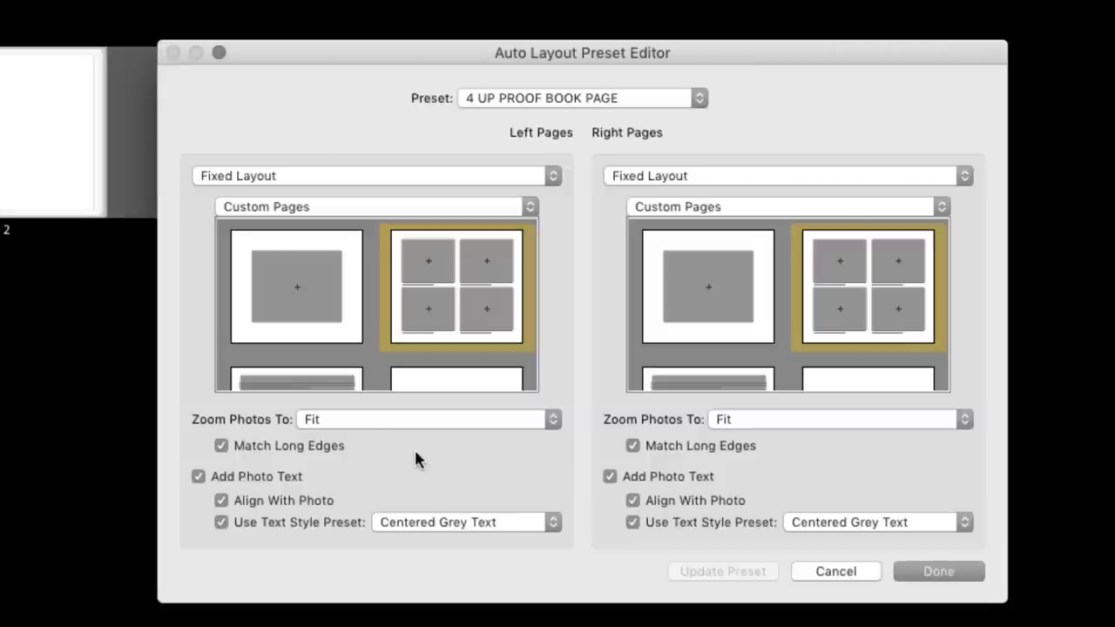
Step: Accept the auto layout preset and fill the book automatically using 4 UP PROOF BOOK PAGE
click(943, 572)
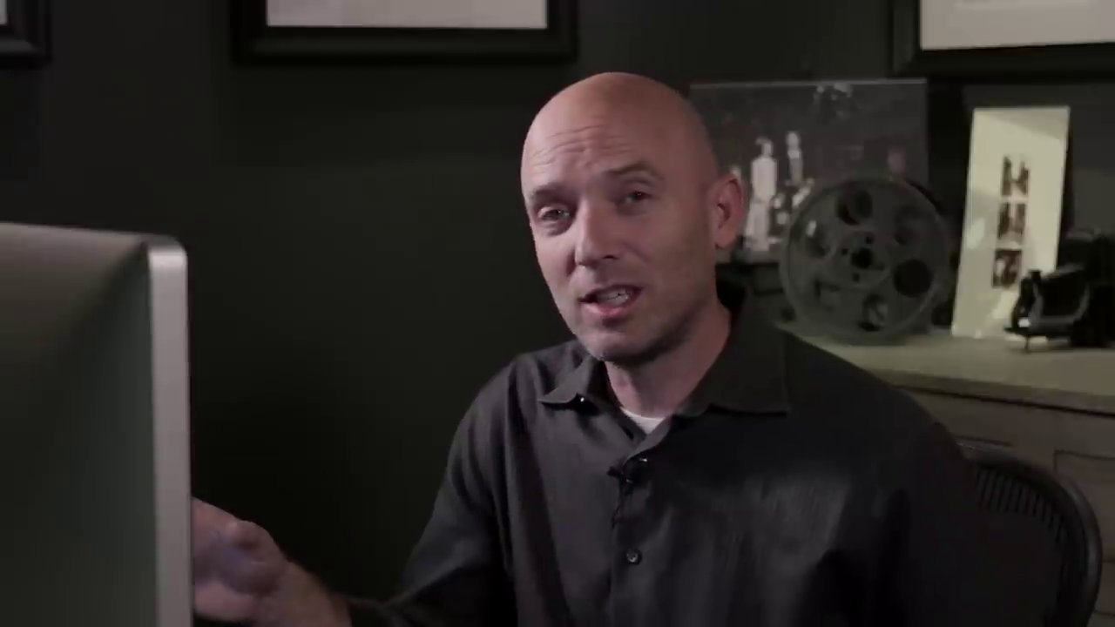
click(1024, 158)
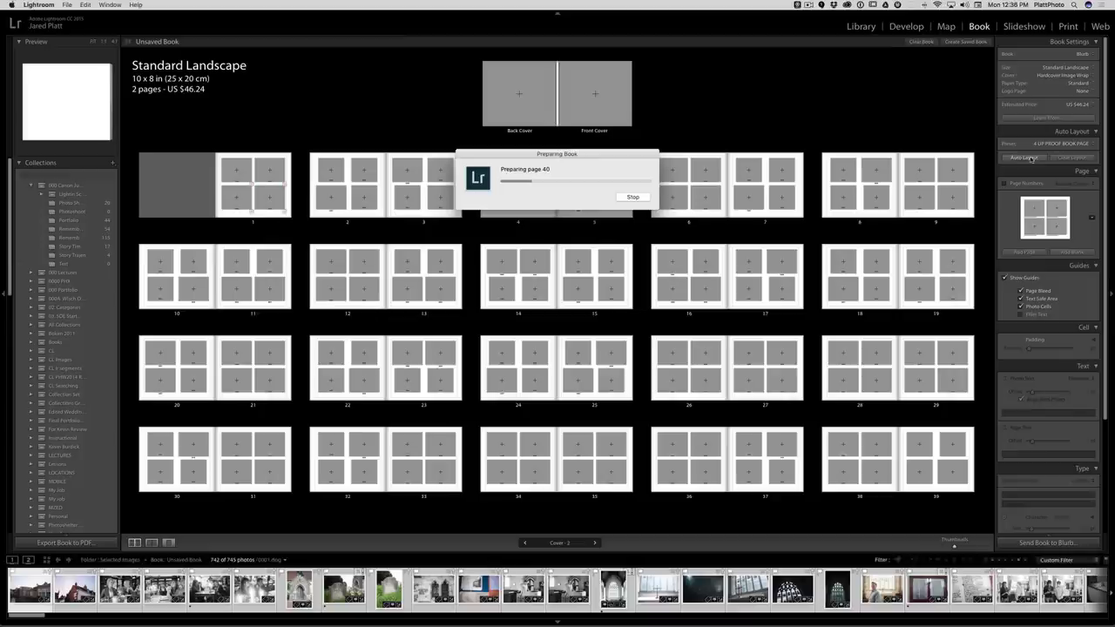
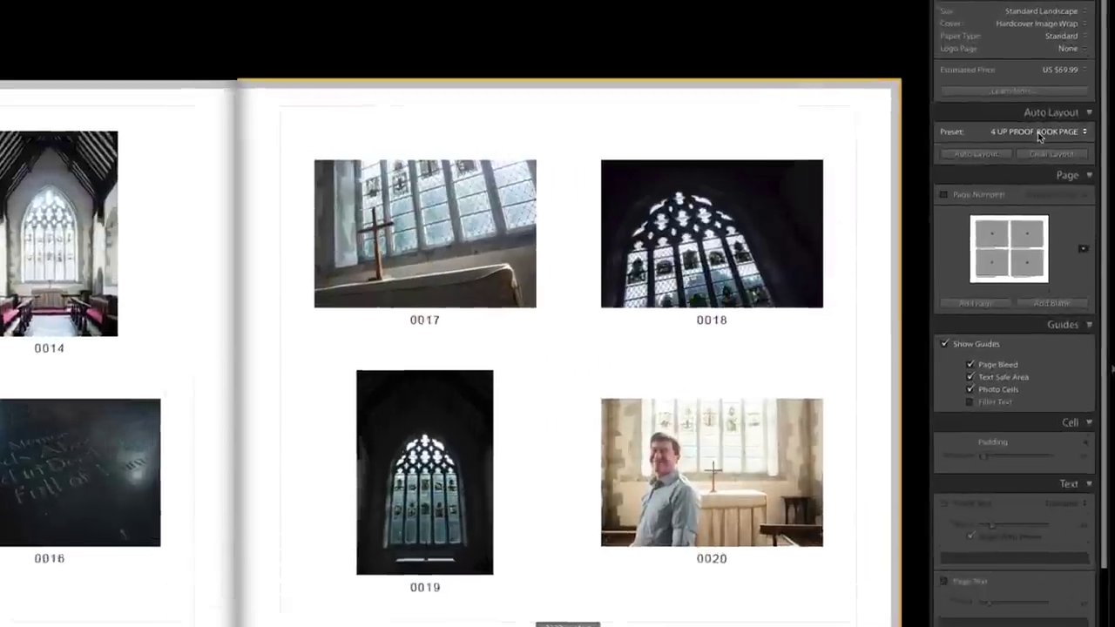
Step: Compare the auto layout preset's zoom and photo text settings with the open spread, and leave the editor without changes
click(1085, 145)
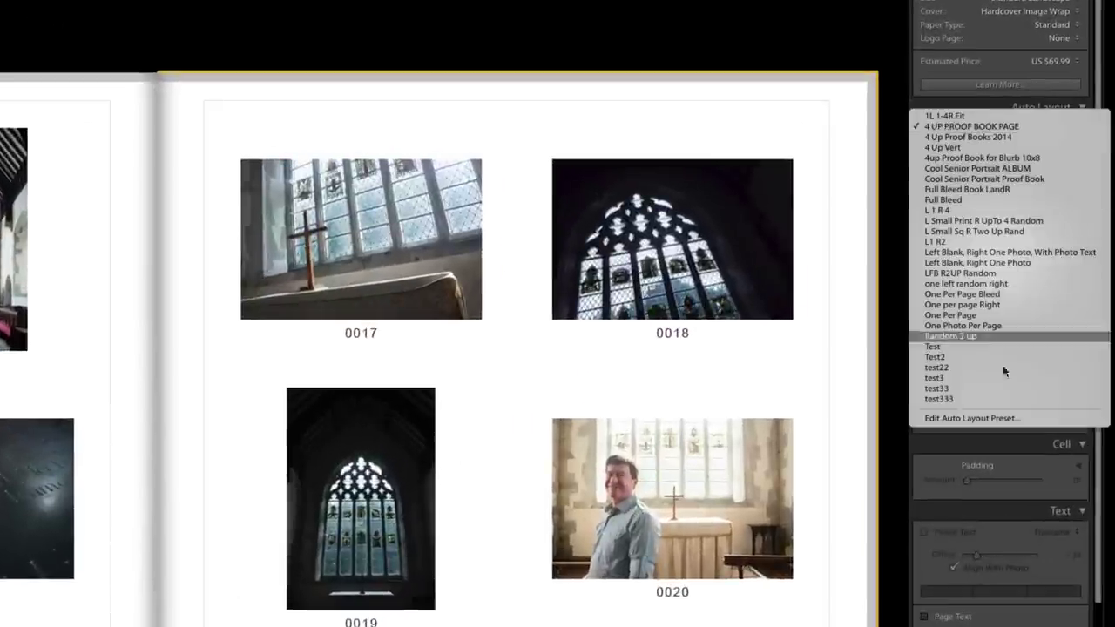
click(966, 418)
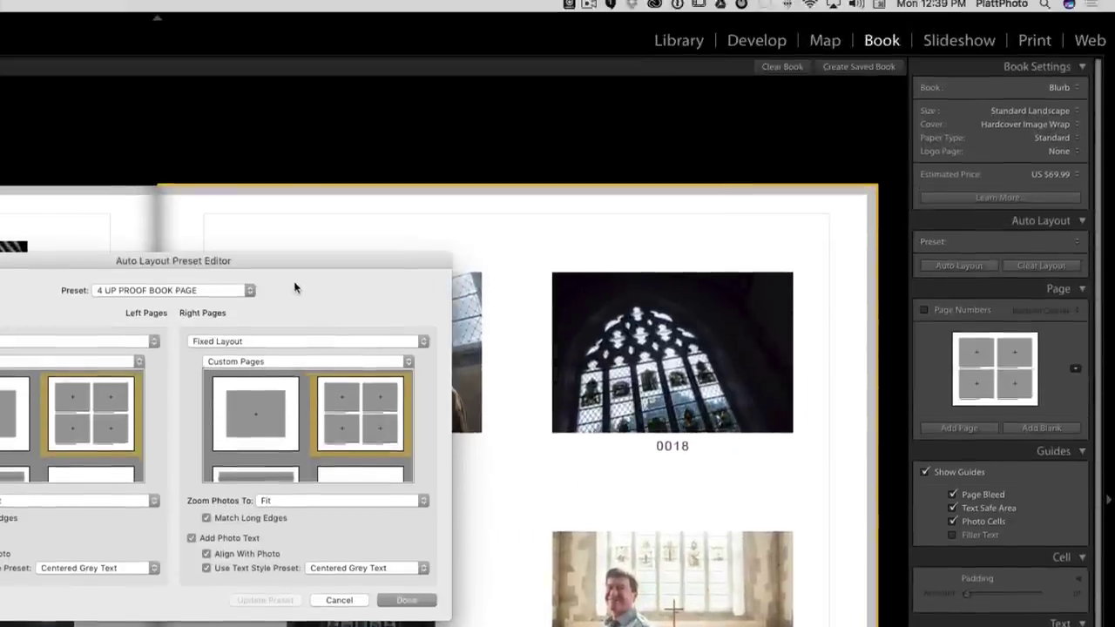
drag(294, 287, 726, 62)
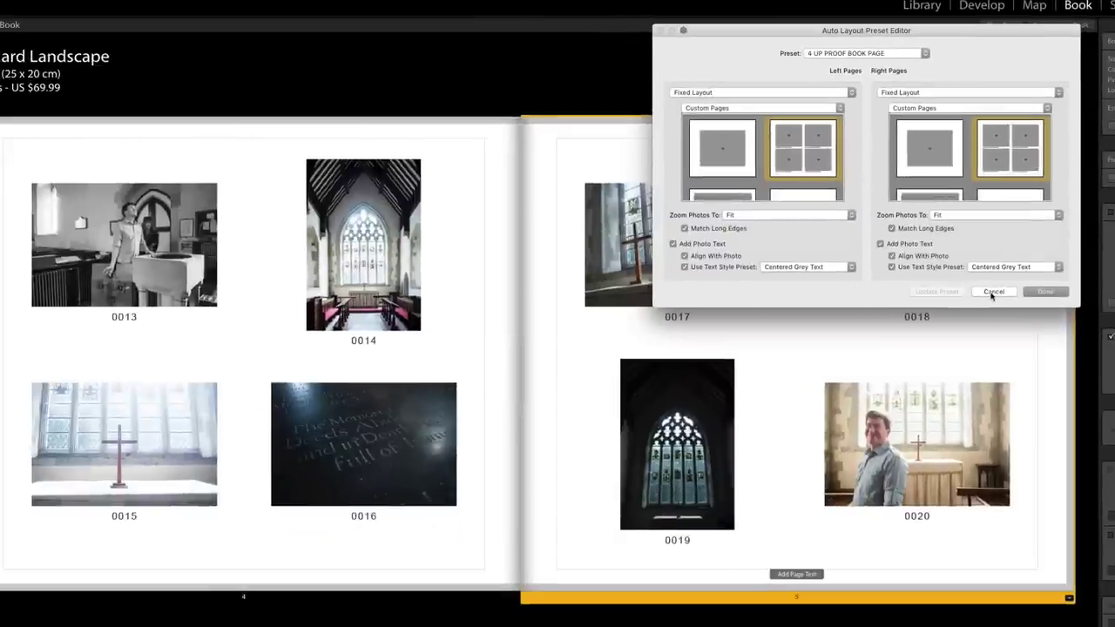
click(773, 413)
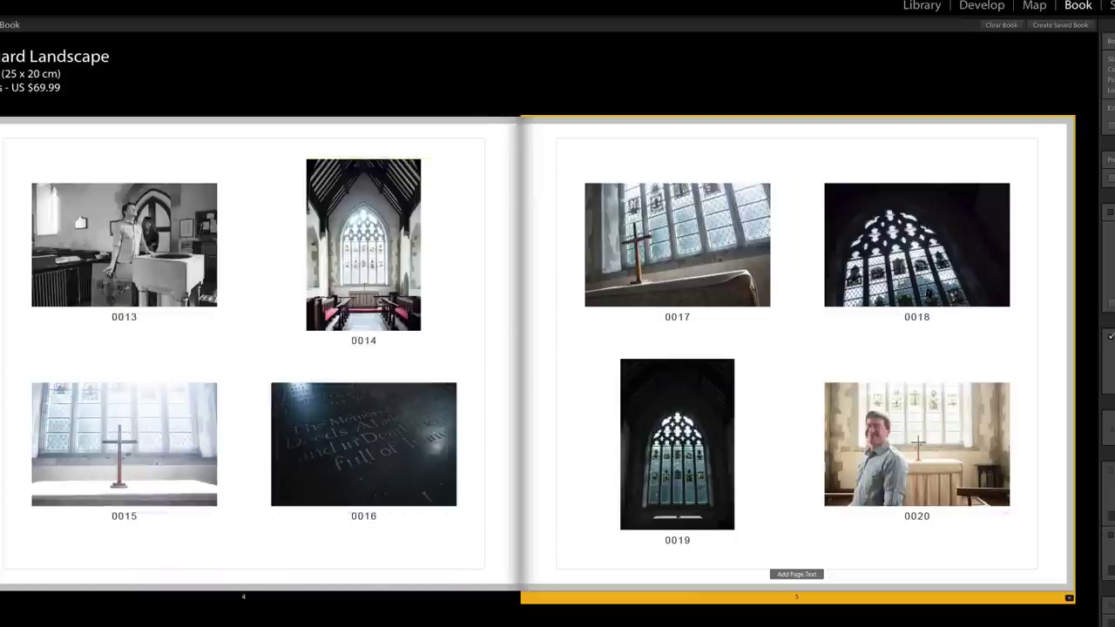
Step: Return to the overview of all book pages and show the cover spread enlarged
key(ctrl+e)
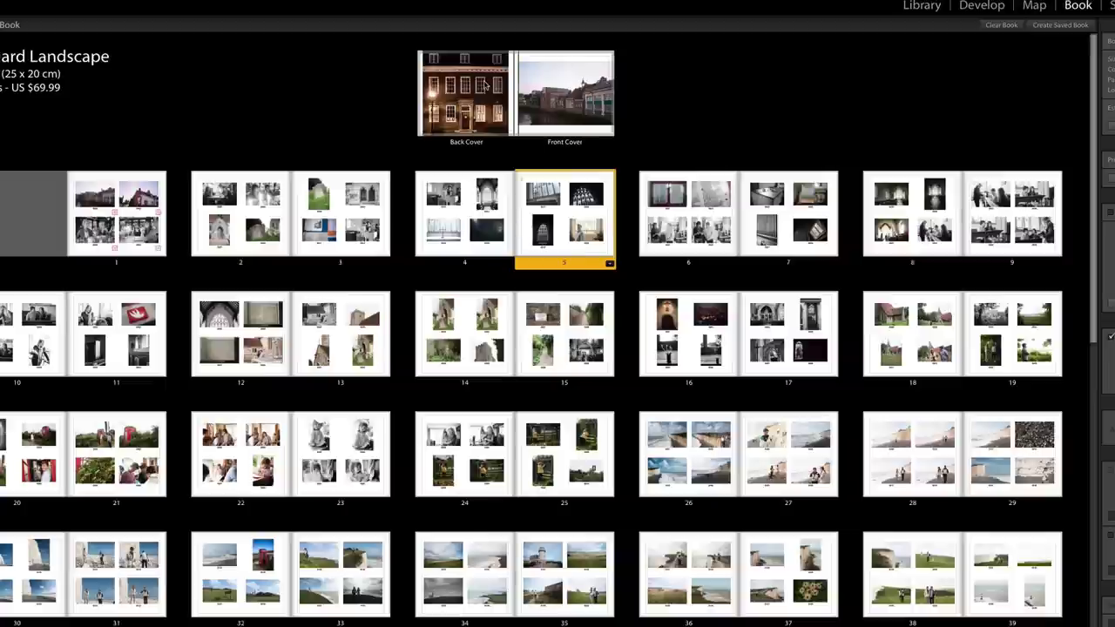
click(537, 141)
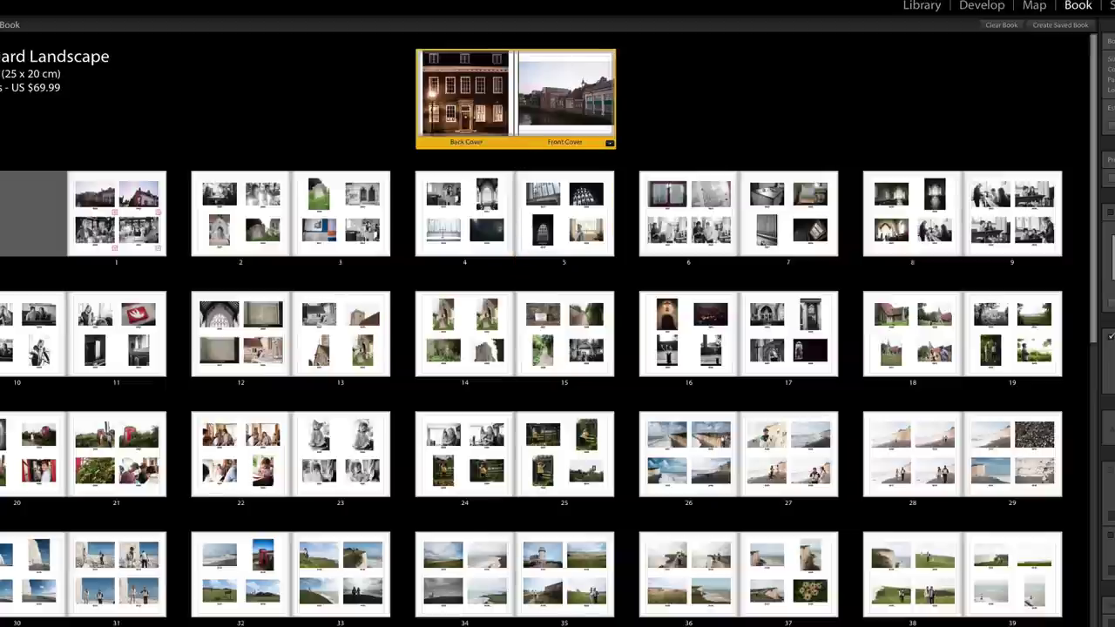
key(ctrl+r)
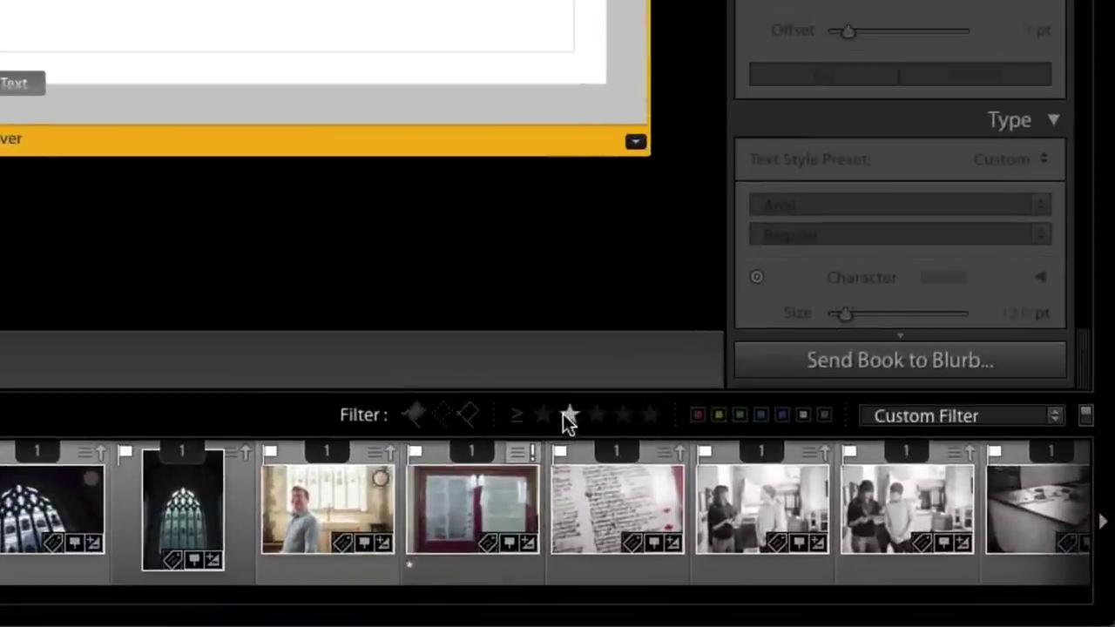
Step: Filter the filmstrip to photos rated two stars or higher and place the colour photo of the couple kissing in the churchyard on the front cover
click(573, 414)
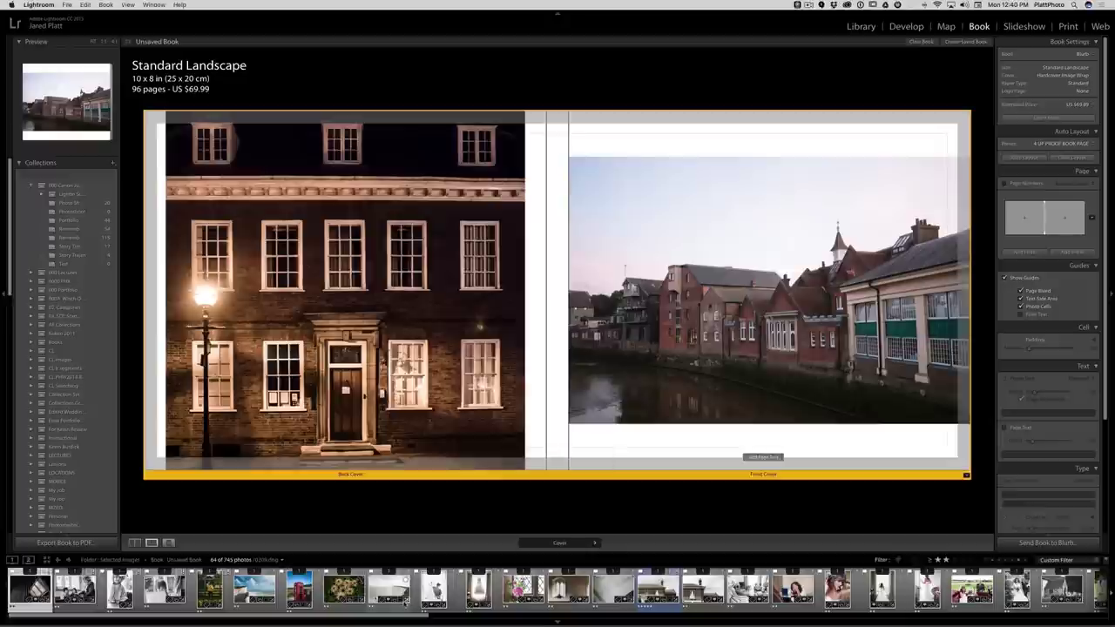
scroll(362, 577, right, 5)
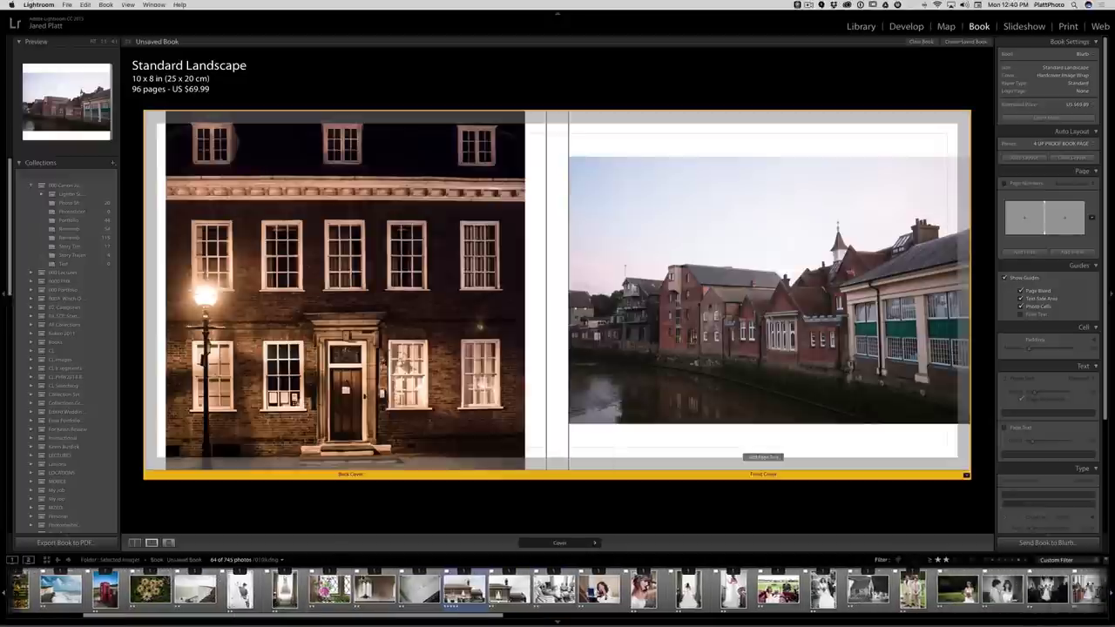
scroll(362, 577, right, 5)
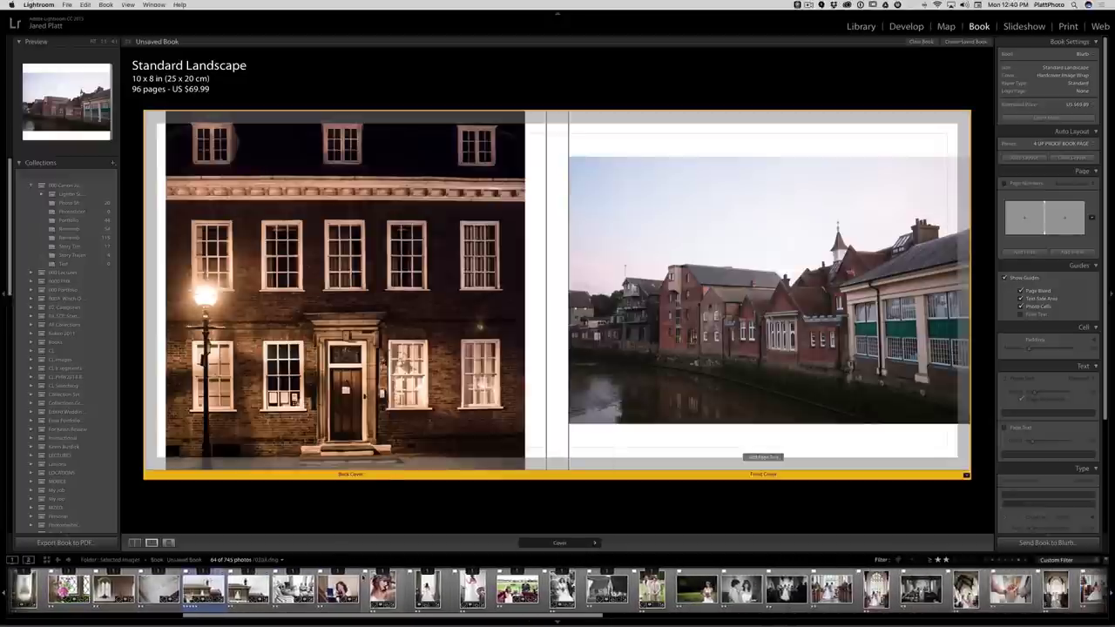
scroll(362, 577, right, 8)
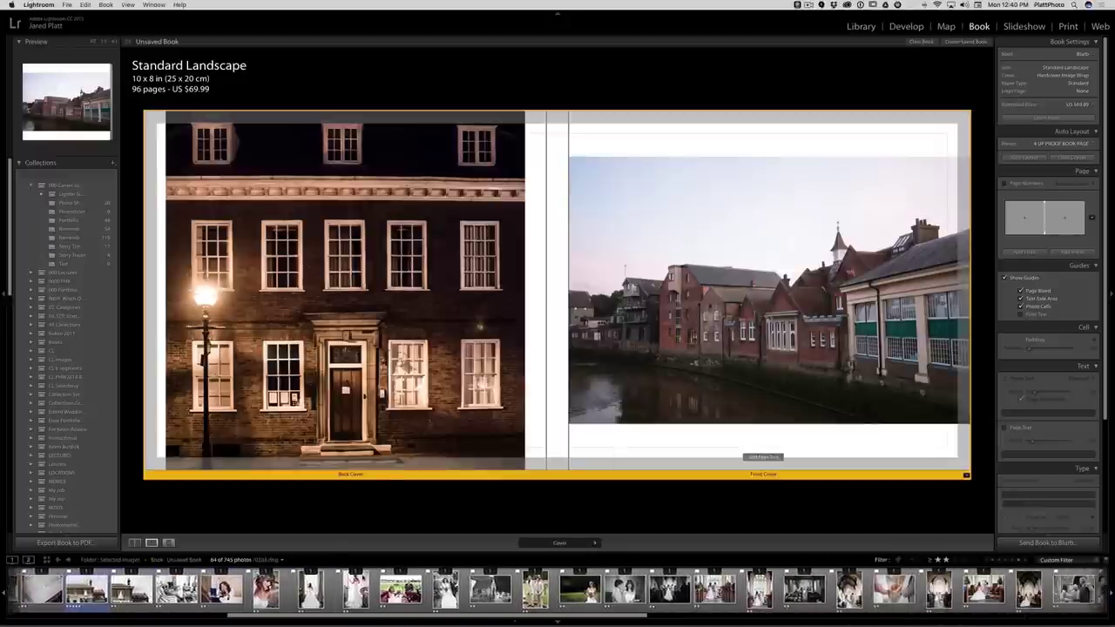
scroll(362, 578, right, 8)
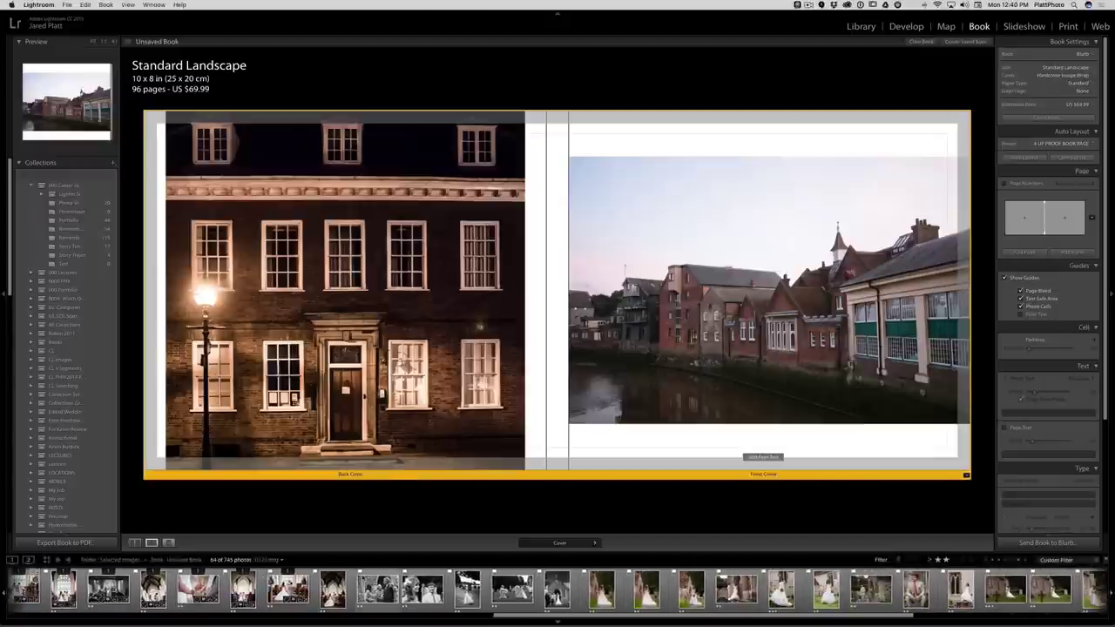
scroll(362, 577, right, 8)
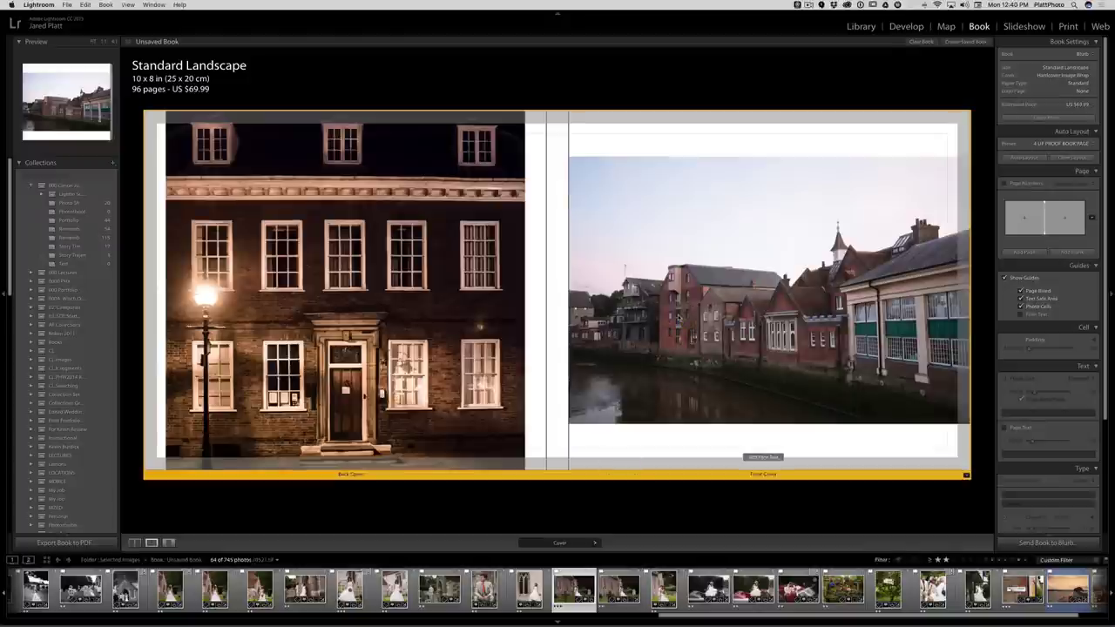
drag(678, 318, 688, 313)
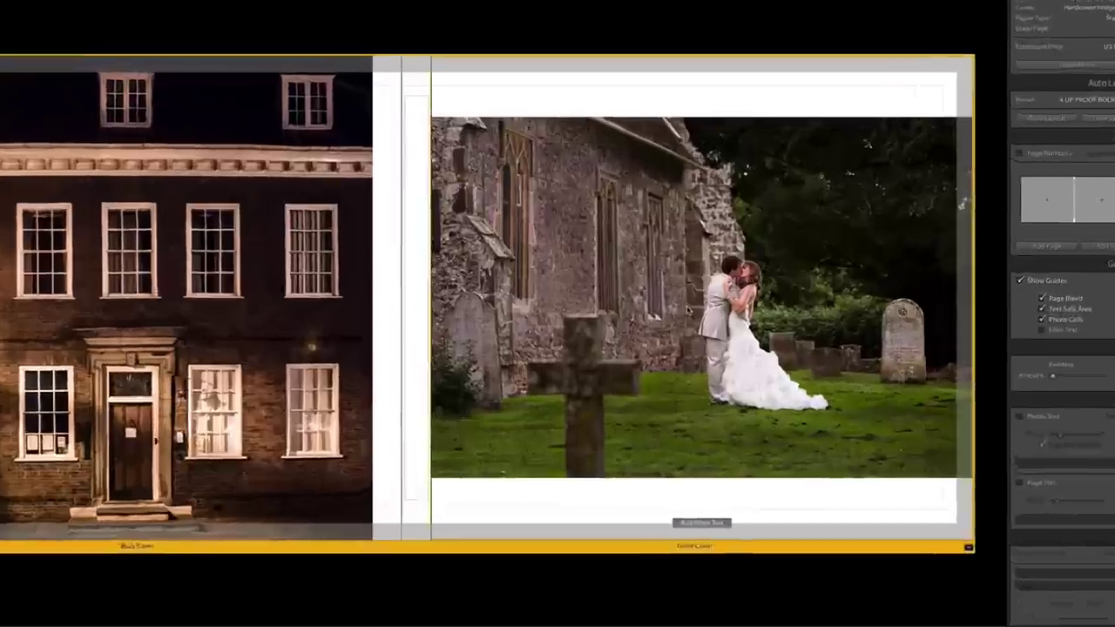
Step: Zoom the front cover photo to fill its cell and shift it so the whole headstone beside the couple is in frame
right_click(763, 297)
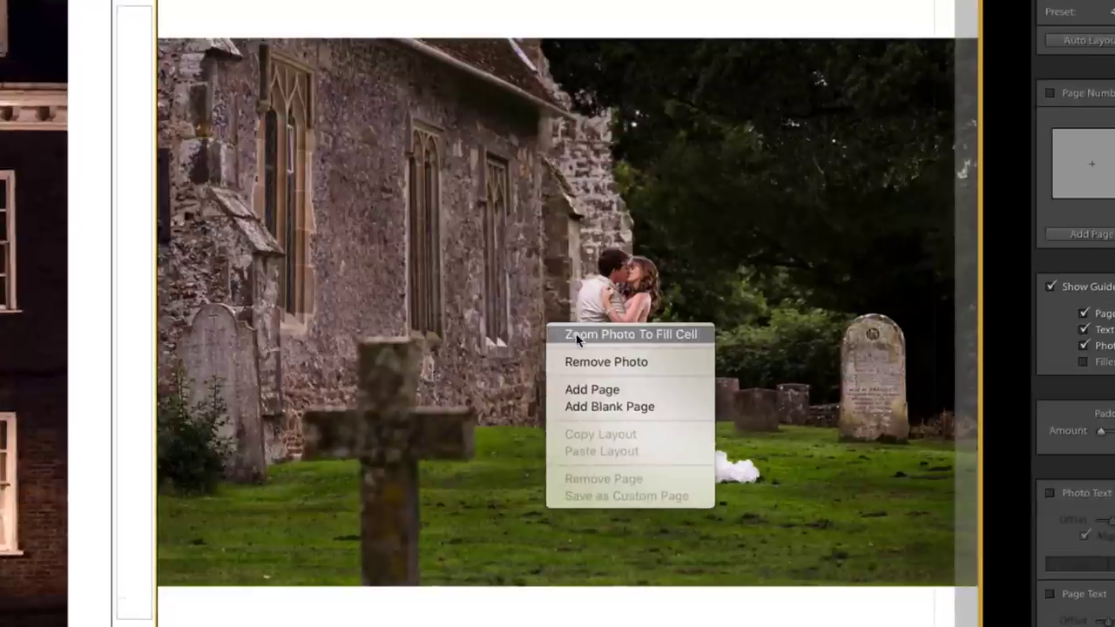
click(657, 334)
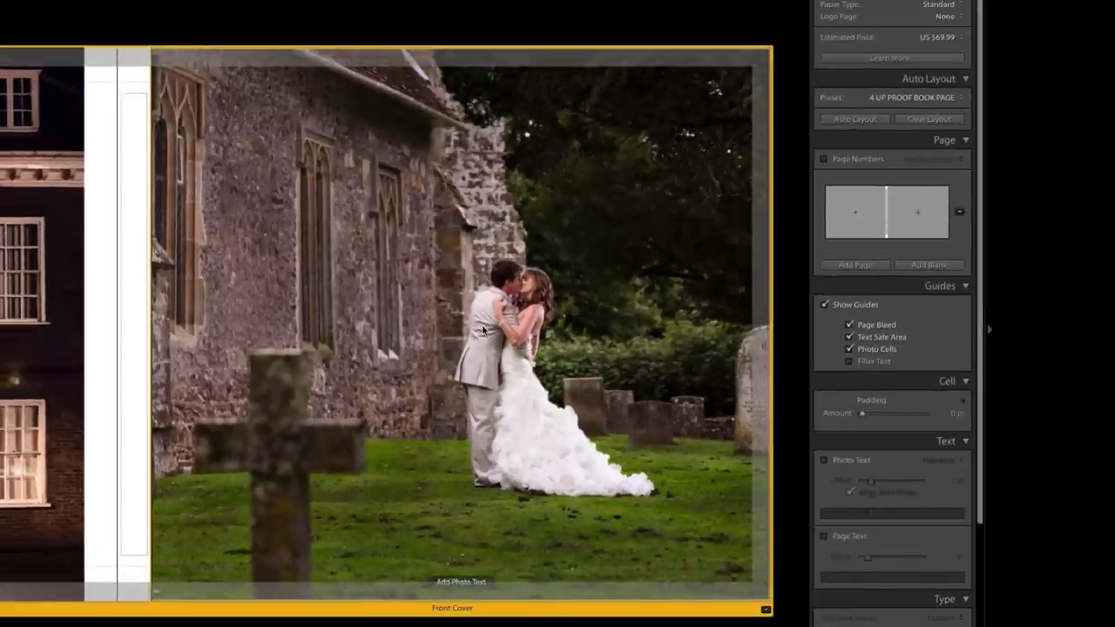
drag(514, 344, 477, 347)
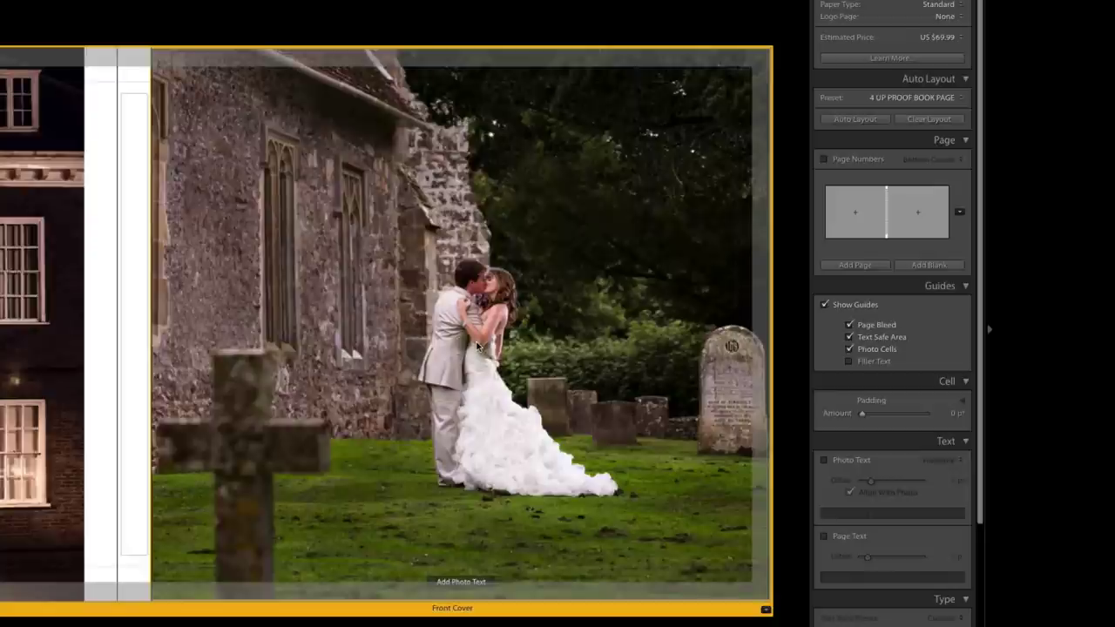
Step: Replace the back cover photo with the couple in the red convertible and shrink it with about 204 pt of cell padding
click(206, 17)
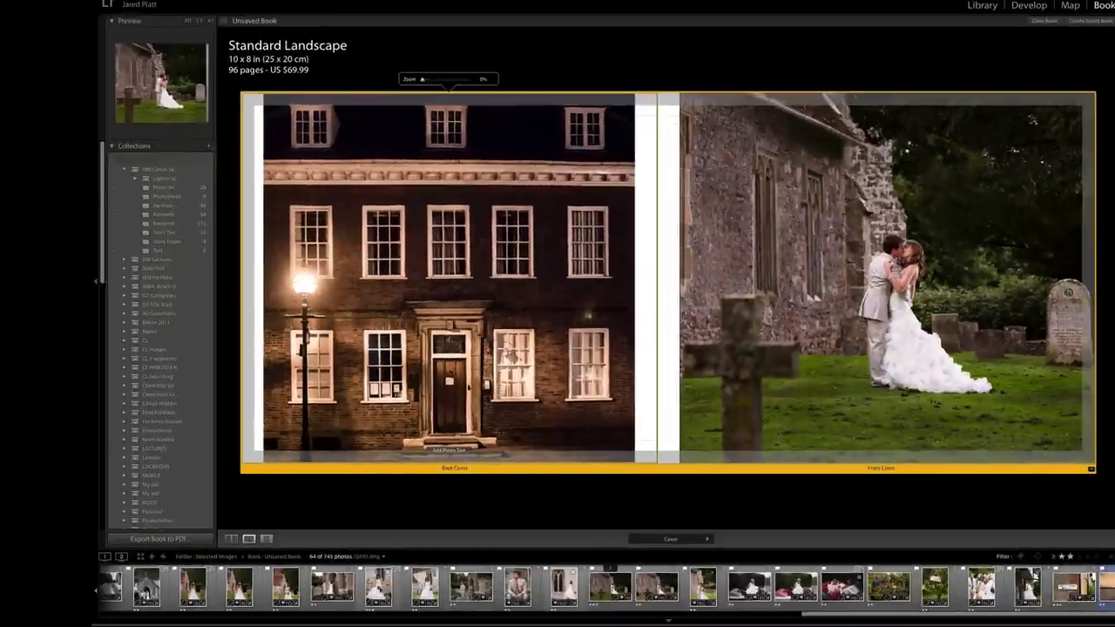
drag(841, 585, 480, 304)
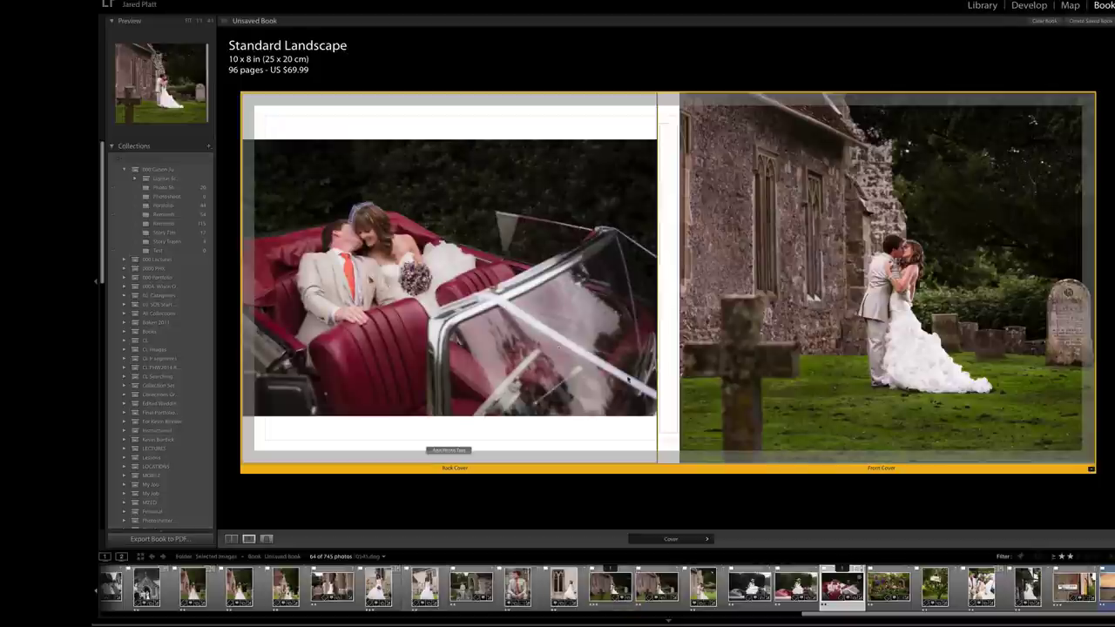
click(494, 327)
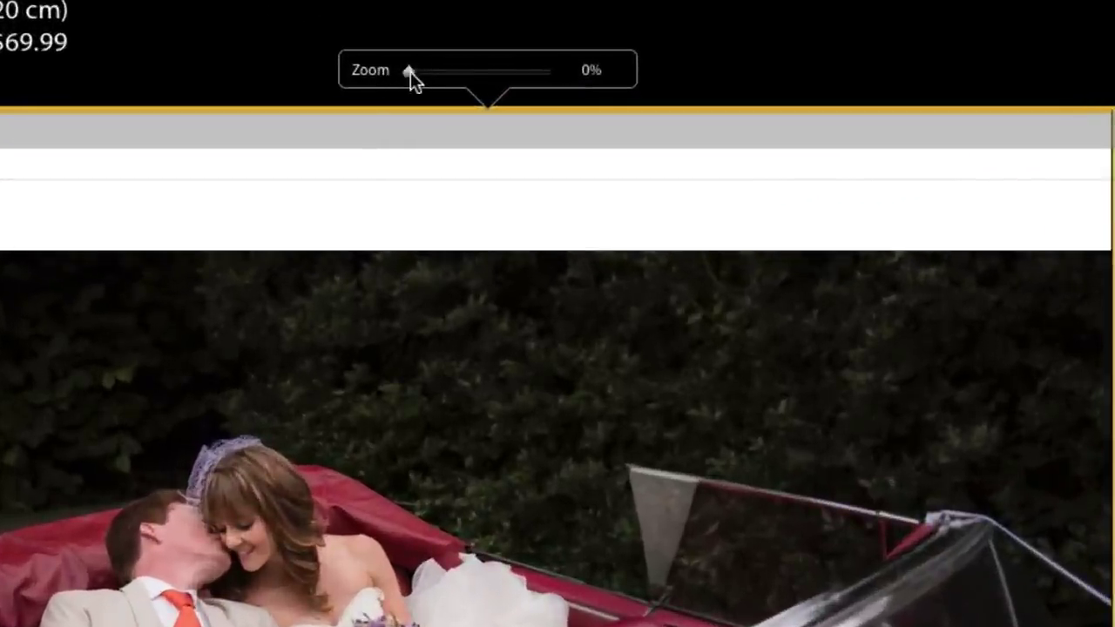
drag(410, 71, 341, 73)
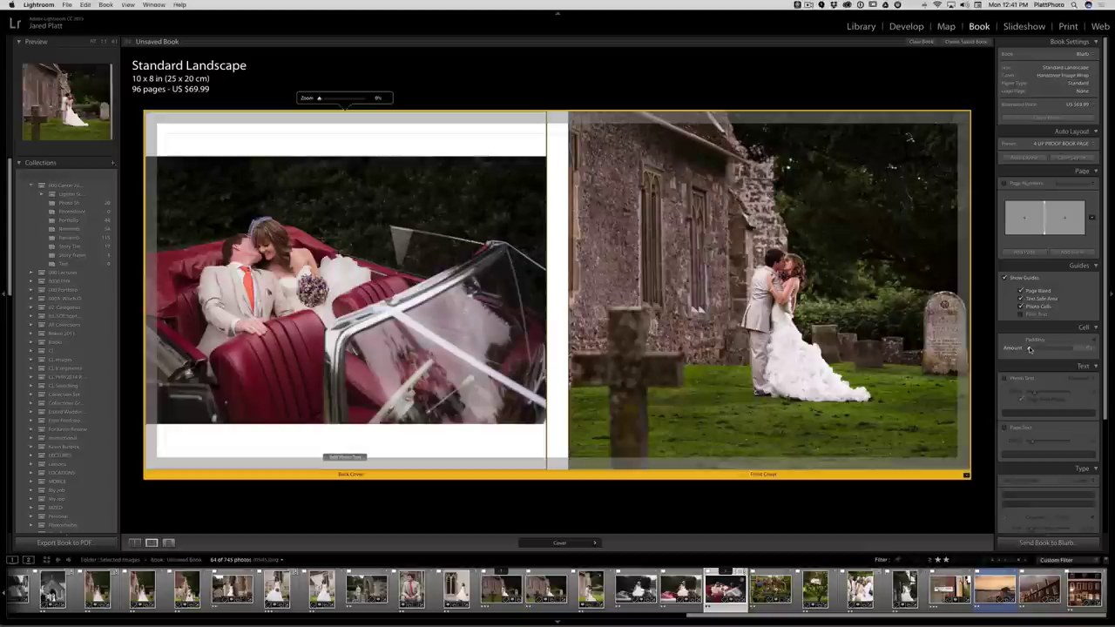
drag(1030, 348, 1040, 349)
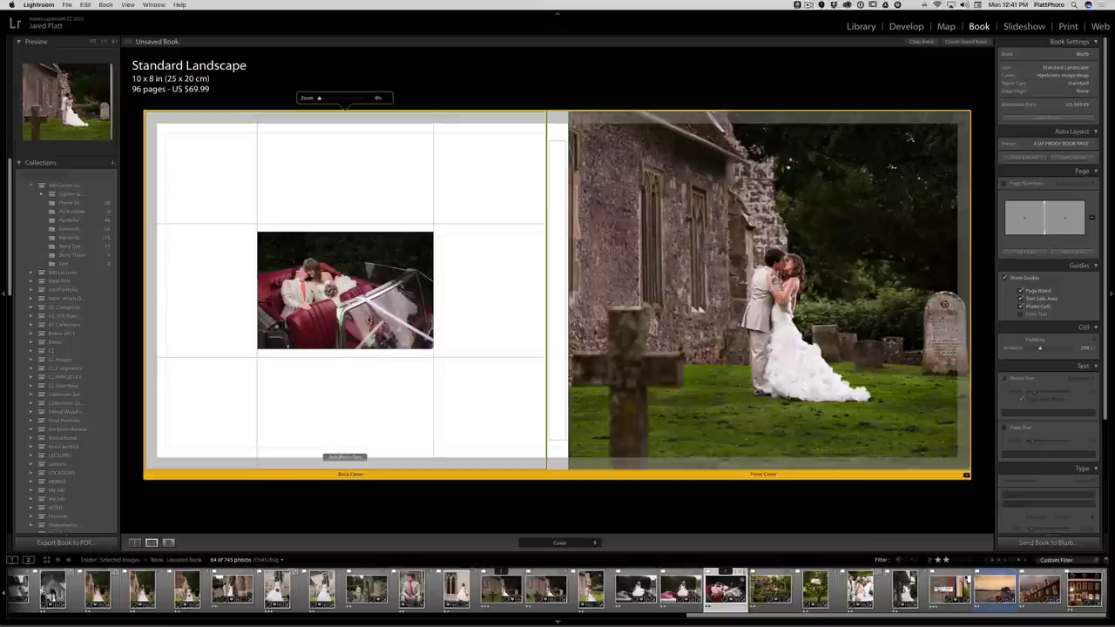
Step: Add photo text below the back cover photo reading "photography by" followed by the photographer's name
click(345, 457)
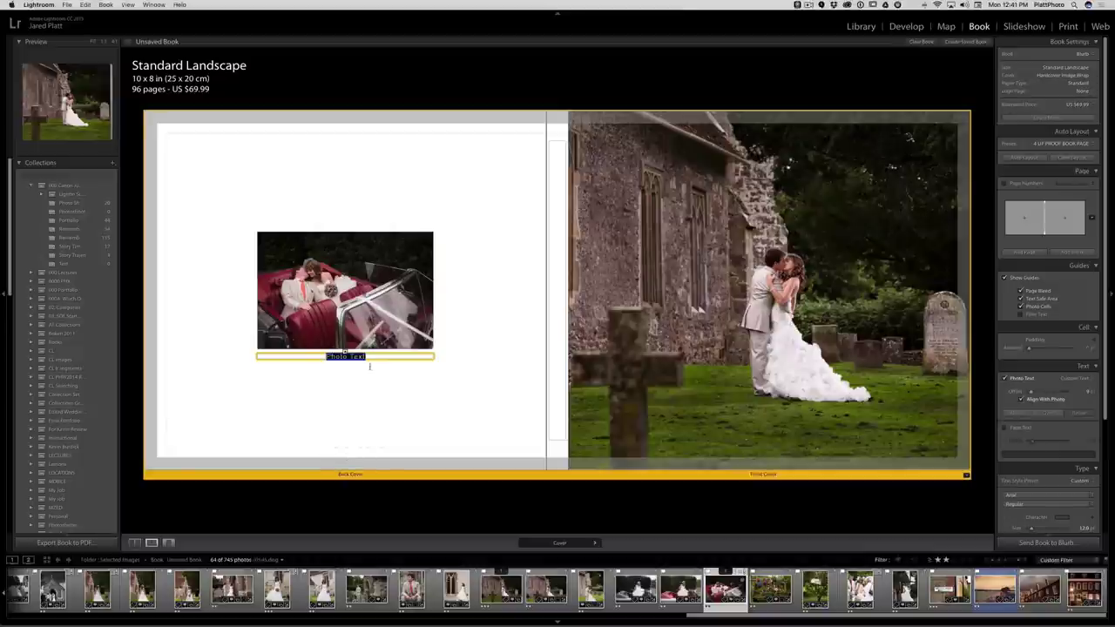
text(photog)
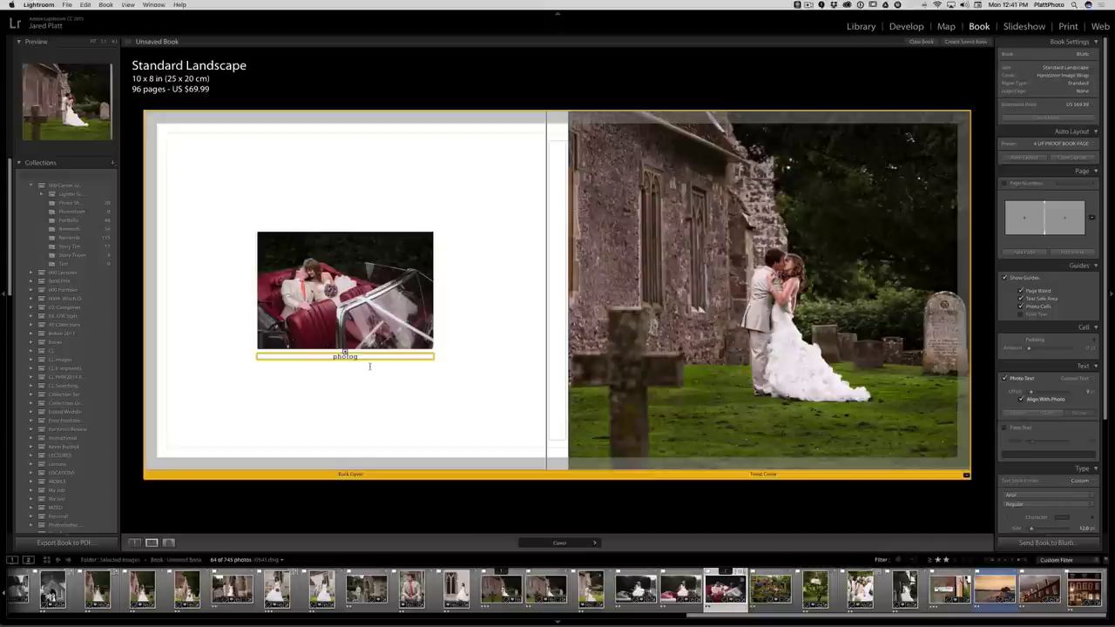
text(raphy by jared platt)
Step: Set the back cover caption's character colour to the 35% grey swatch, keeping Arial Regular, and right-align the caption
drag(398, 356, 288, 357)
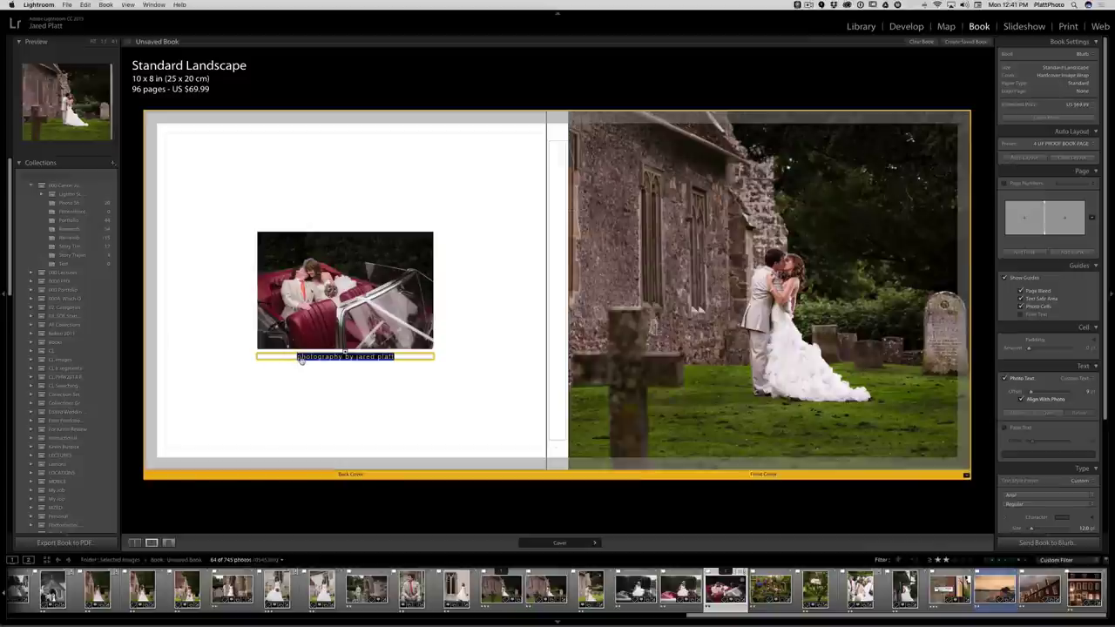
scroll(1060, 388, down, 3)
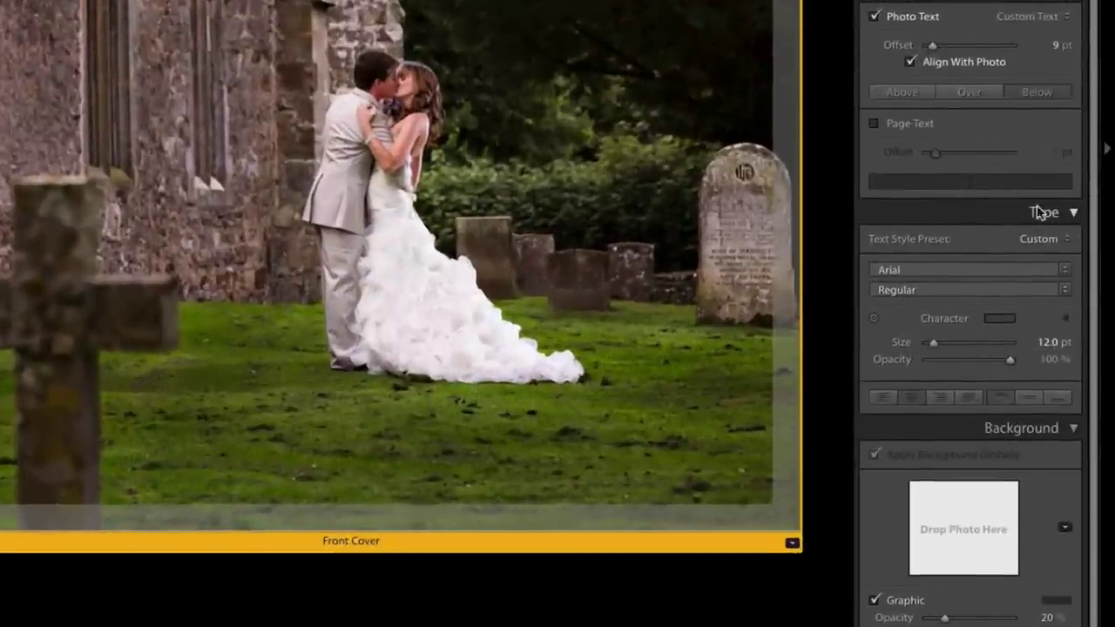
click(908, 270)
click(896, 268)
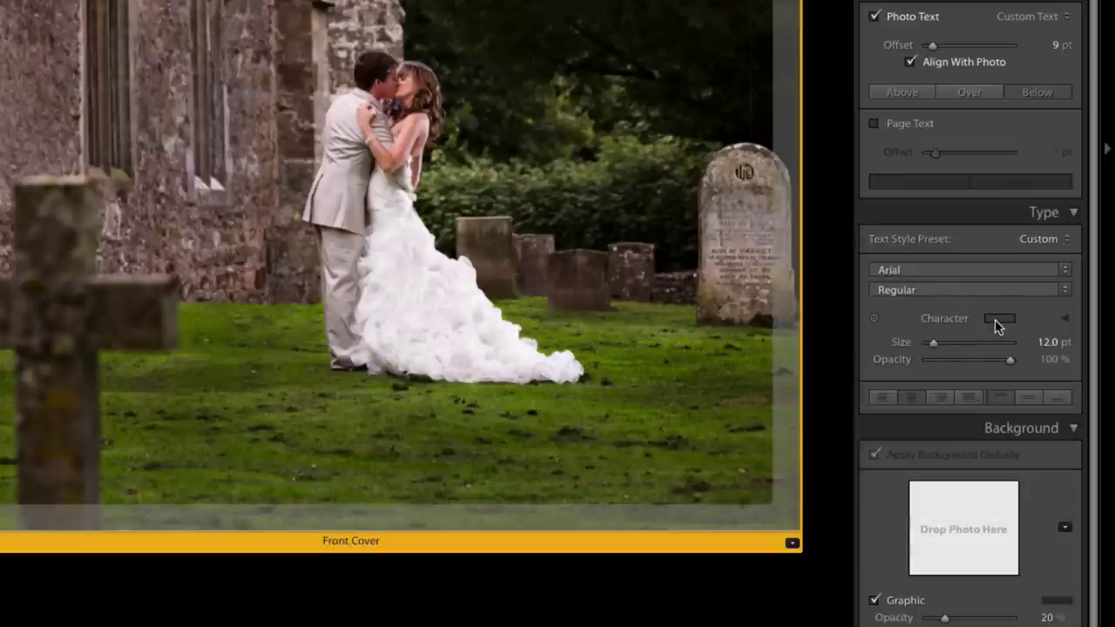
click(997, 320)
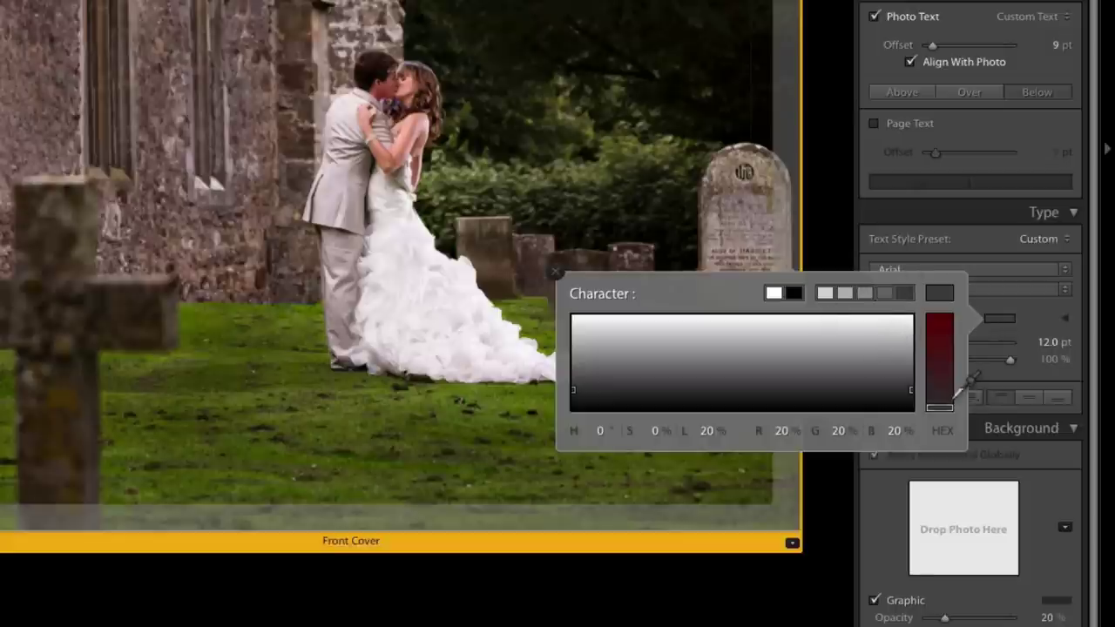
drag(956, 364, 935, 403)
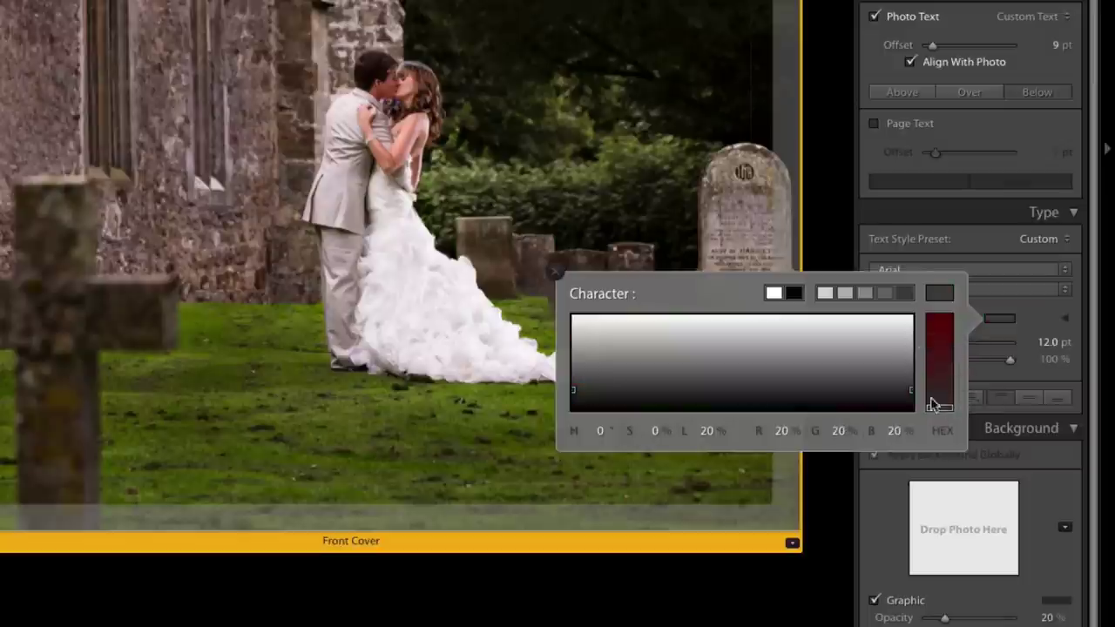
click(904, 291)
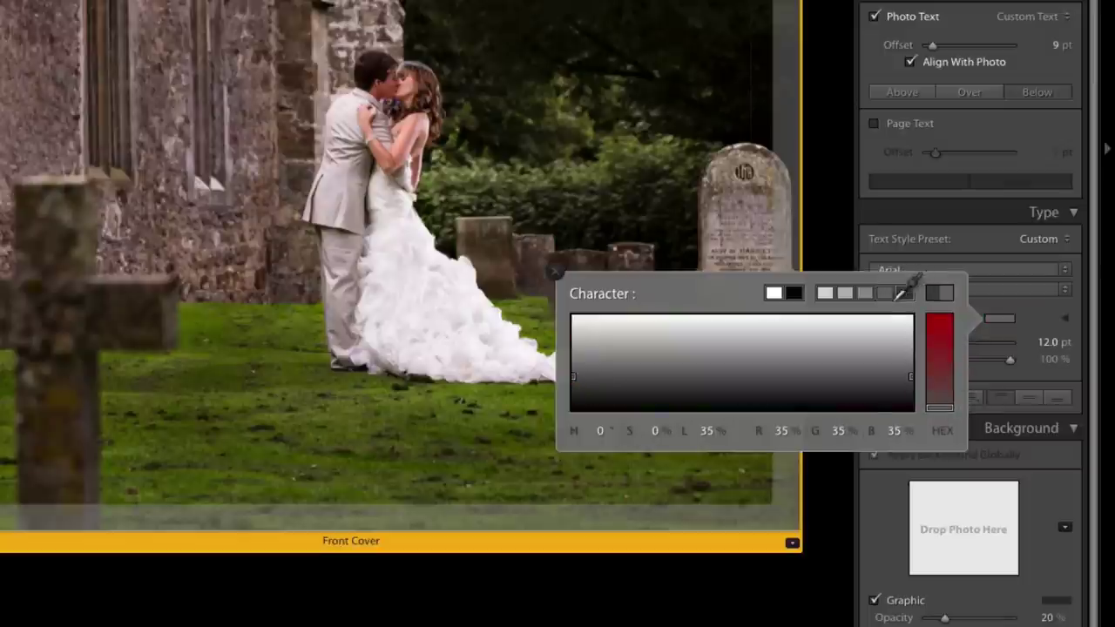
click(555, 271)
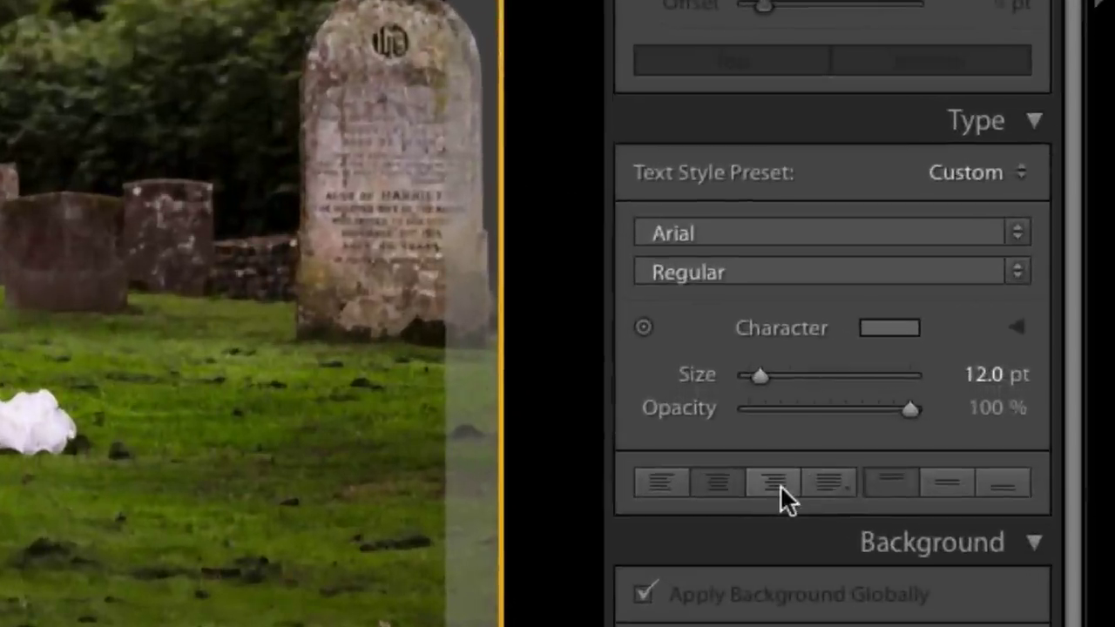
click(774, 485)
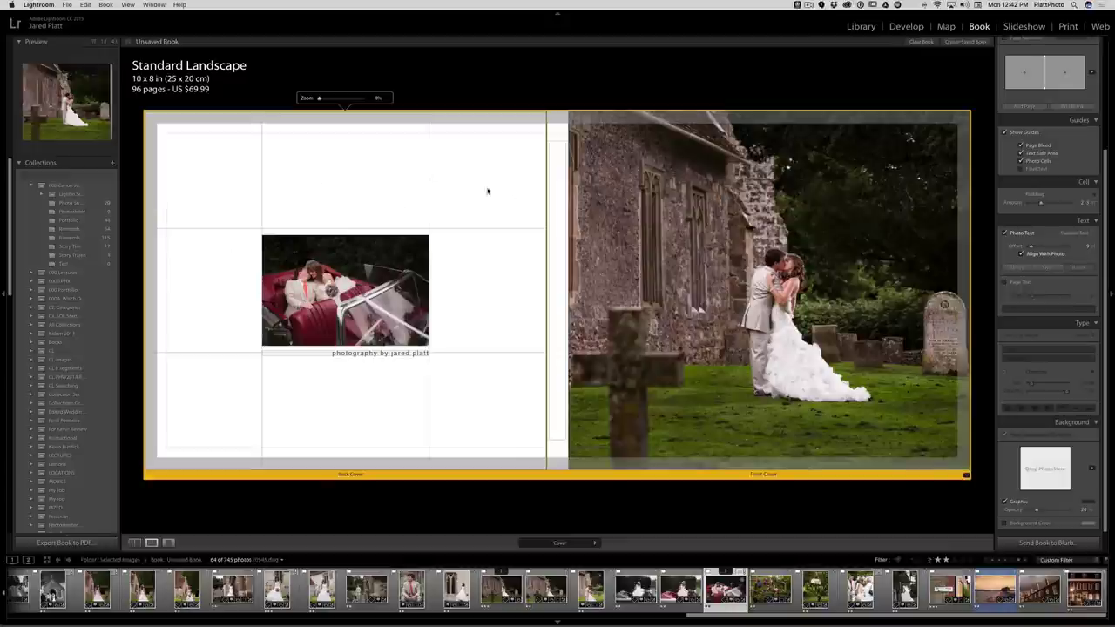
Step: Hide the page guides to preview the clean cover spread with nothing selected, and show the guides again
scroll(1051, 285, up, 3)
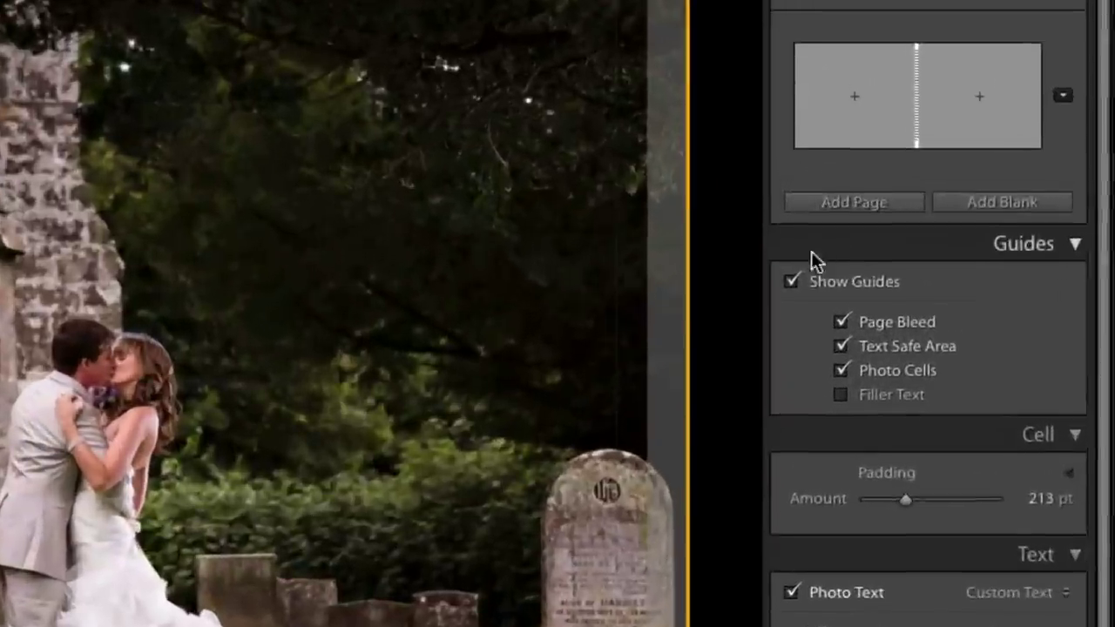
scroll(970, 179, up, 1)
click(962, 194)
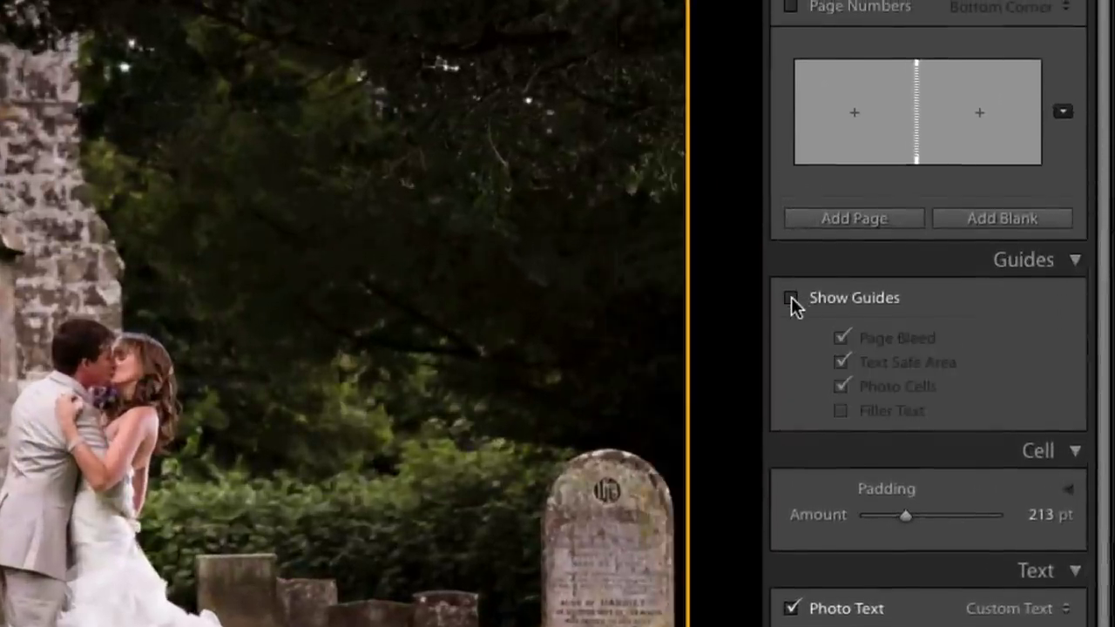
scroll(1011, 244, up, 2)
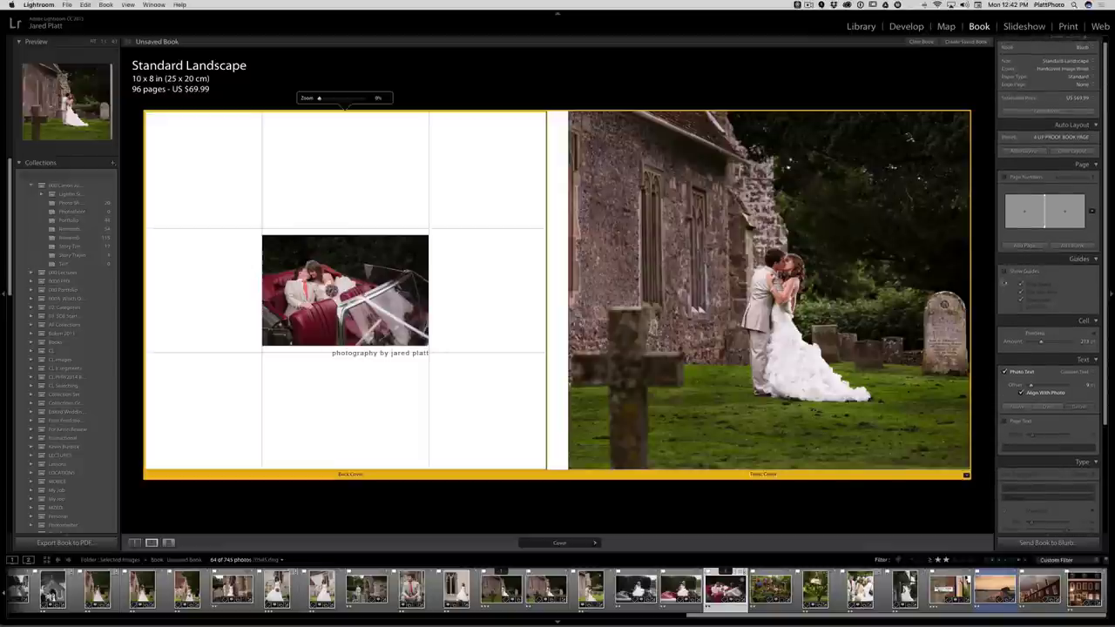
click(987, 304)
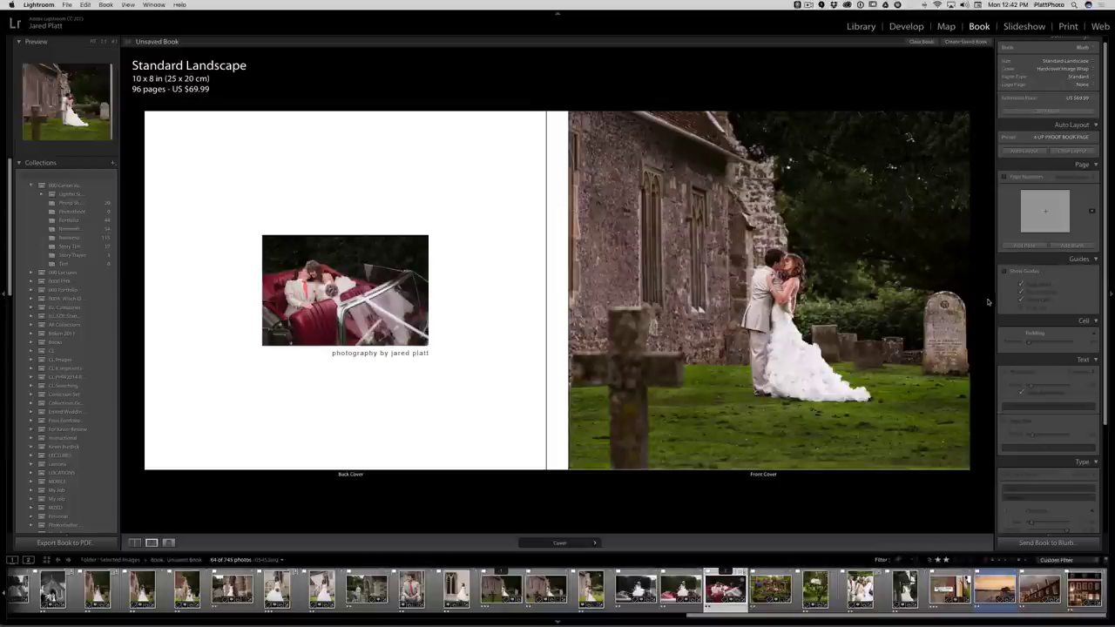
click(1004, 271)
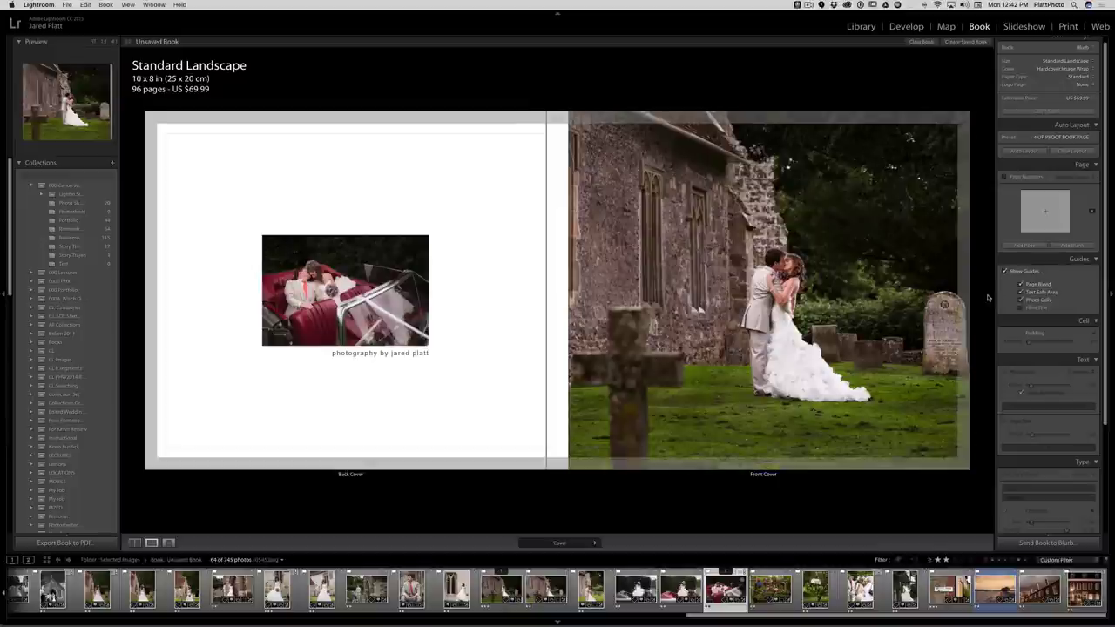
Step: Enter the couple's first names, joined by "and", as the text on the book's spine
click(557, 287)
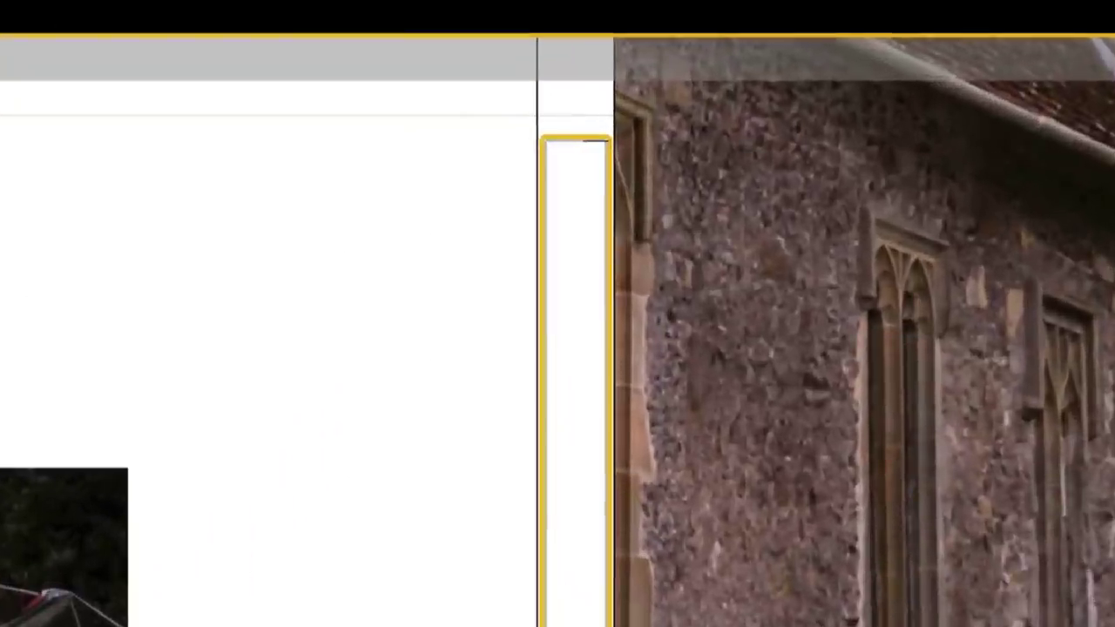
text(Tim and S)
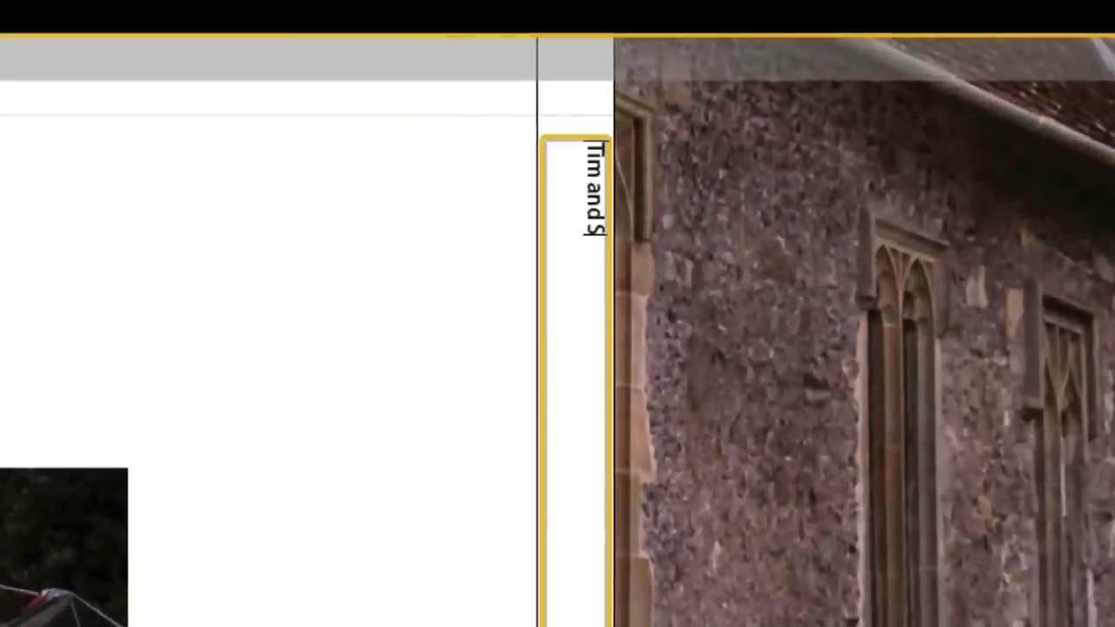
text(amantha)
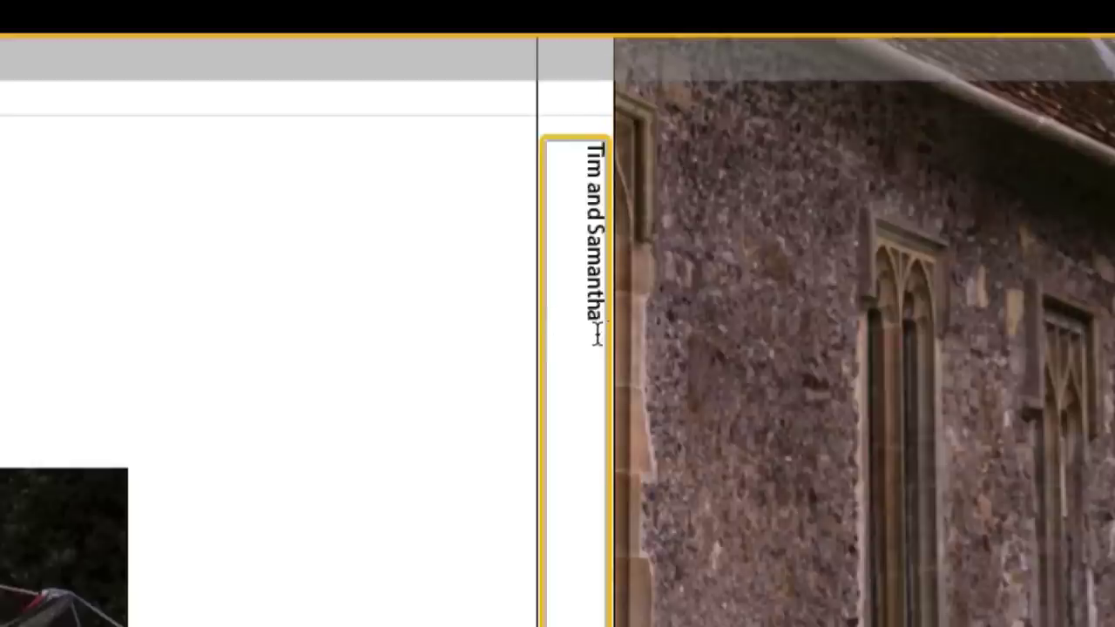
Step: Set the spine text's character colour to the 35% grey swatch and its size to 17.9 pt, keeping 100% opacity
drag(597, 333, 596, 167)
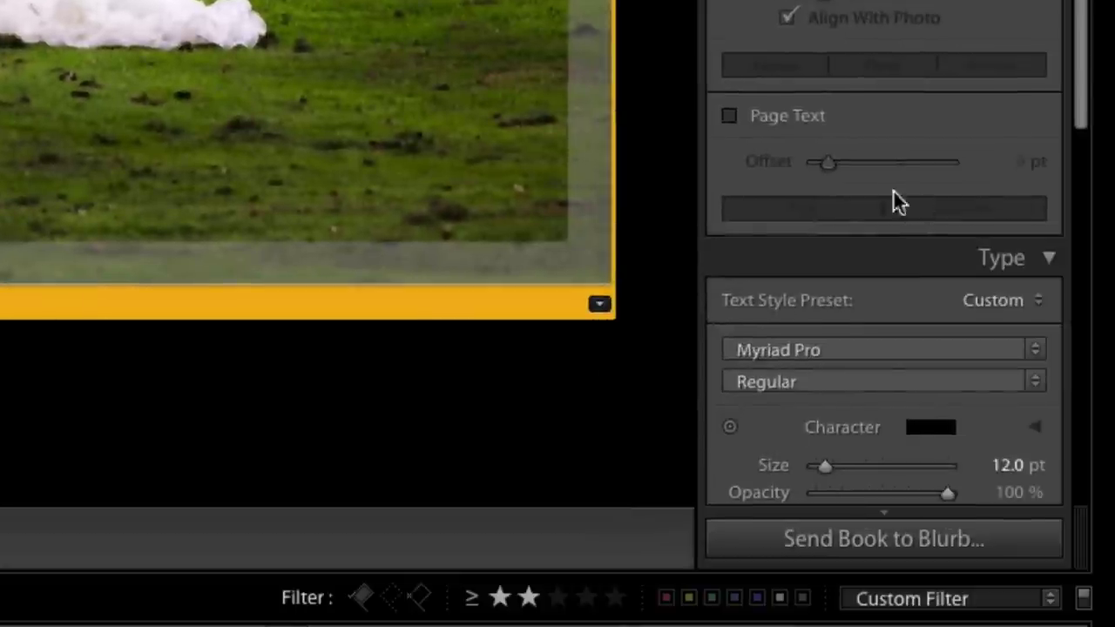
scroll(897, 200, down, 5)
click(926, 262)
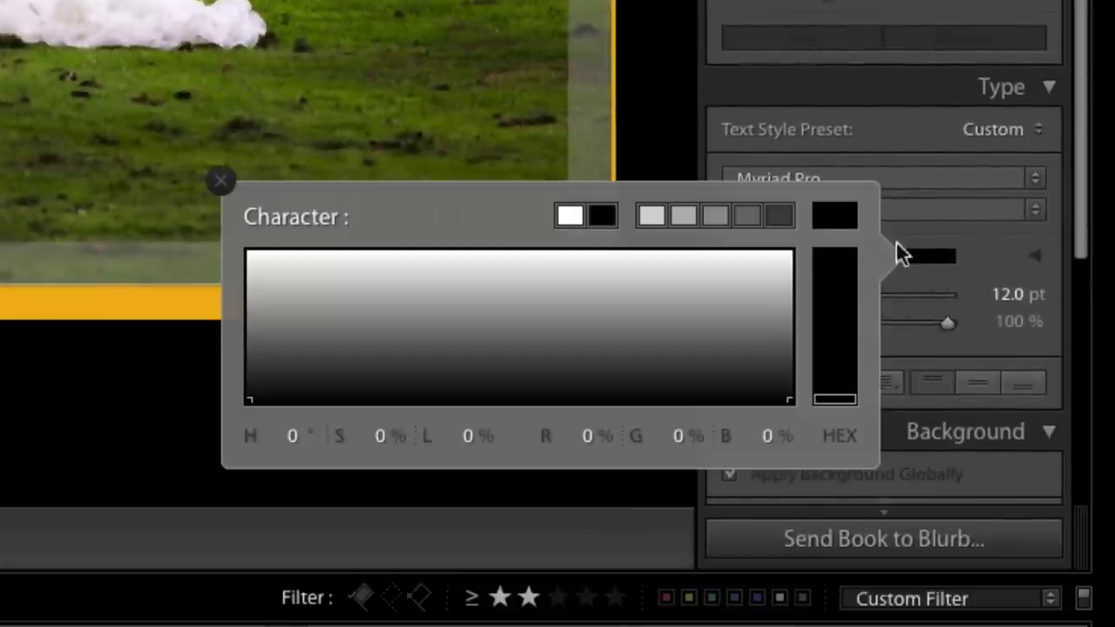
click(757, 215)
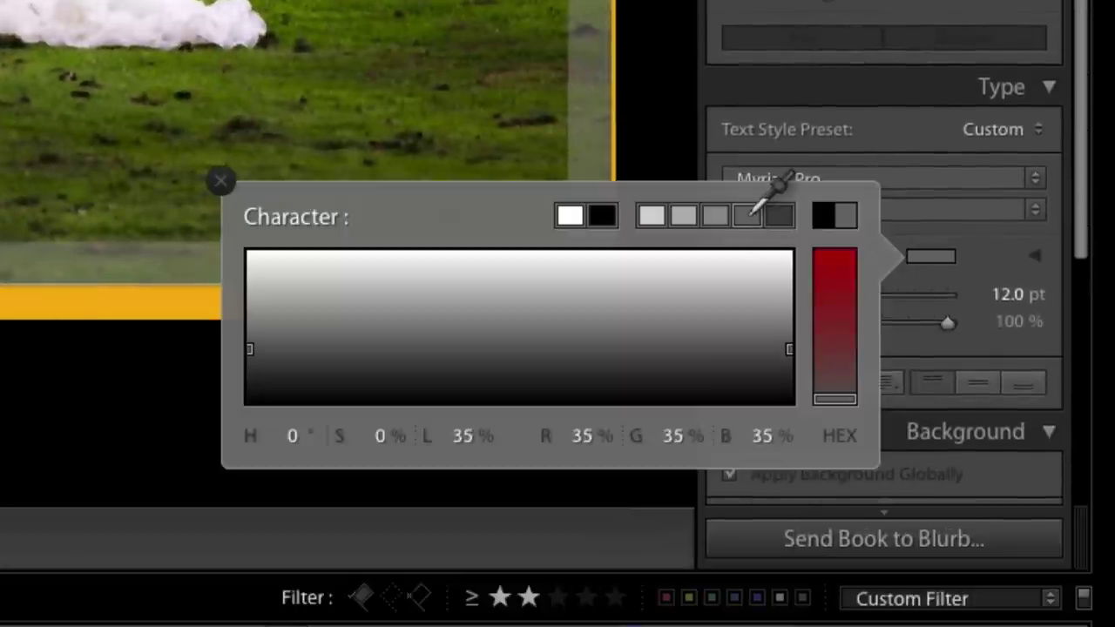
click(956, 248)
drag(829, 292, 830, 290)
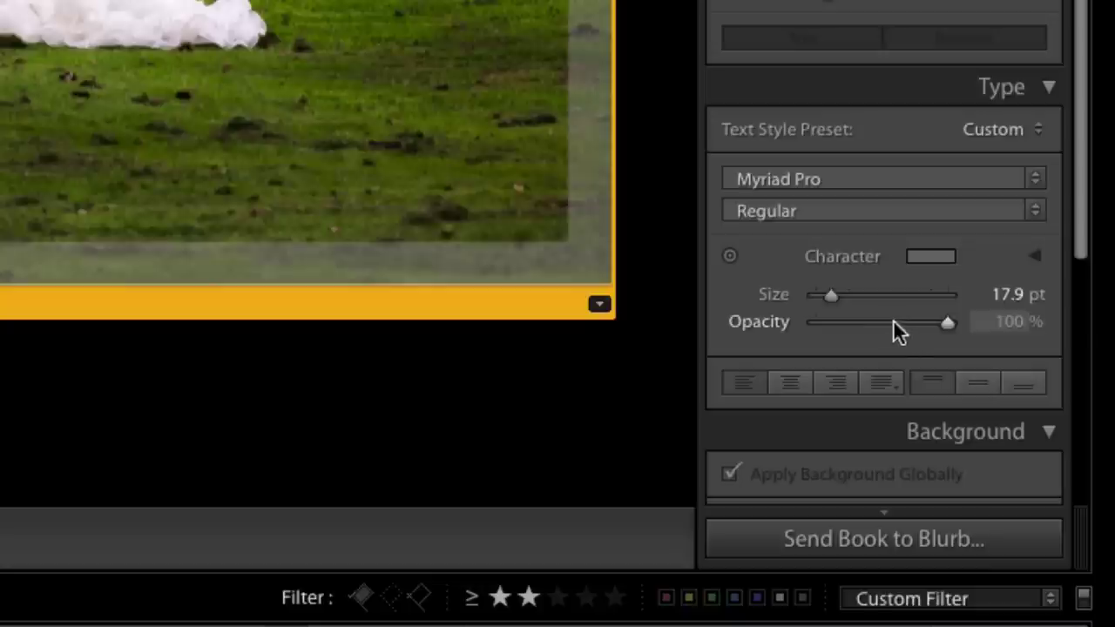
drag(944, 319, 981, 319)
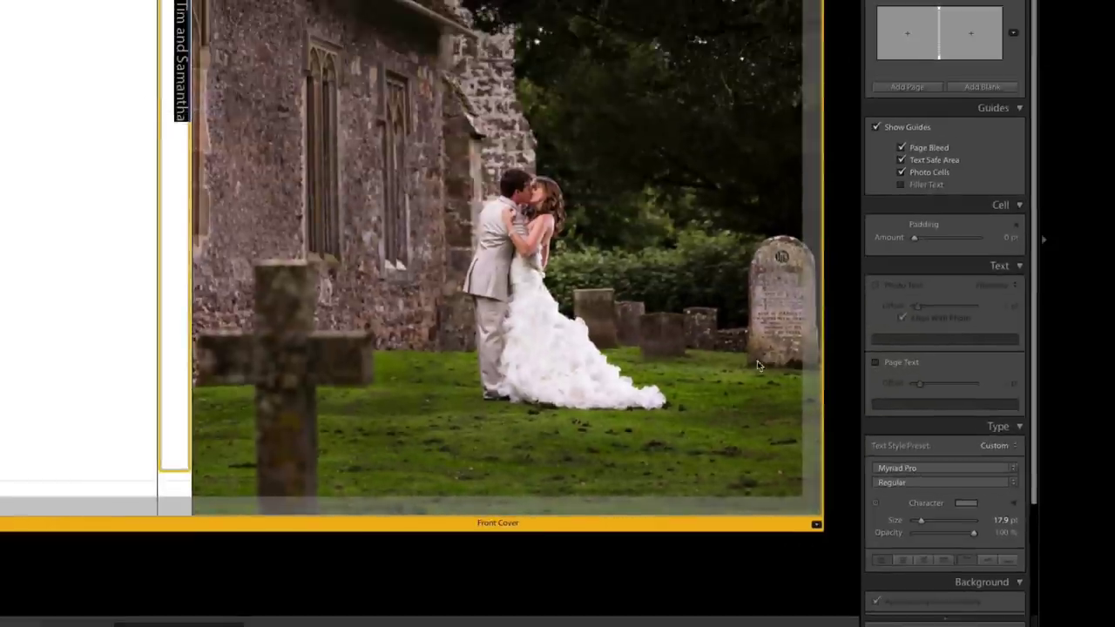
Step: Position the spine text with middle alignment and 6 pt of cell padding, and set its tracking to 134
click(988, 564)
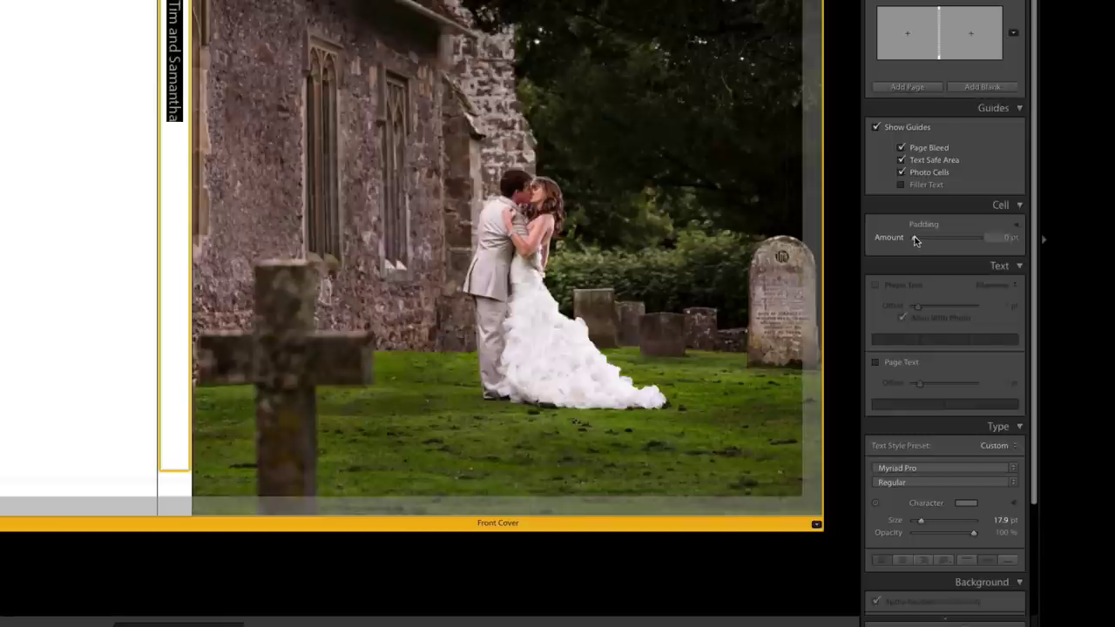
drag(914, 241, 927, 242)
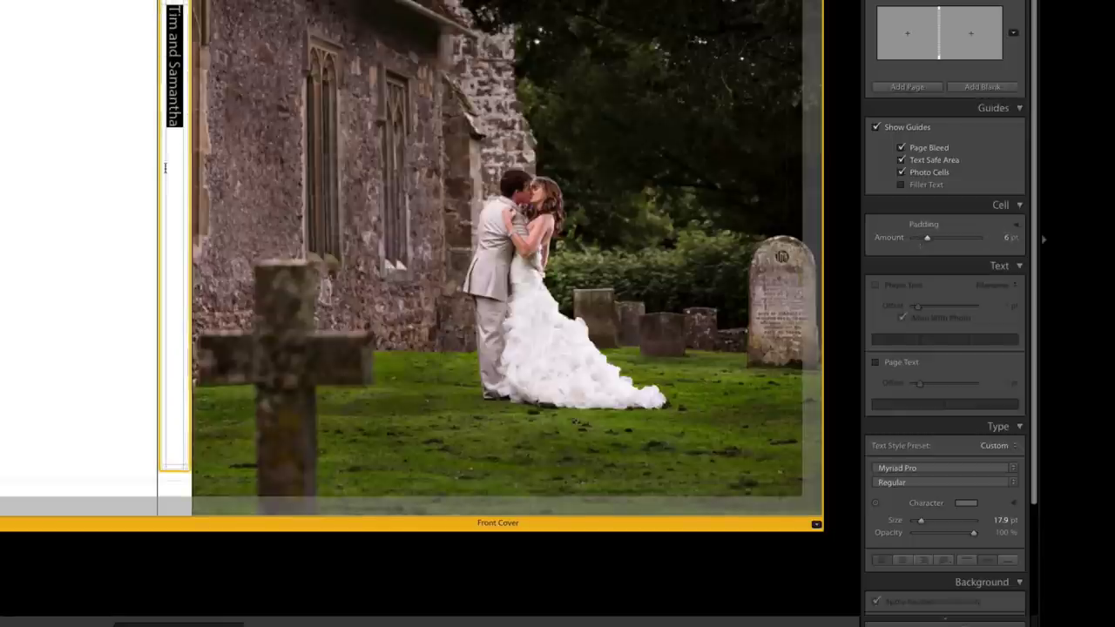
scroll(976, 233, down, 3)
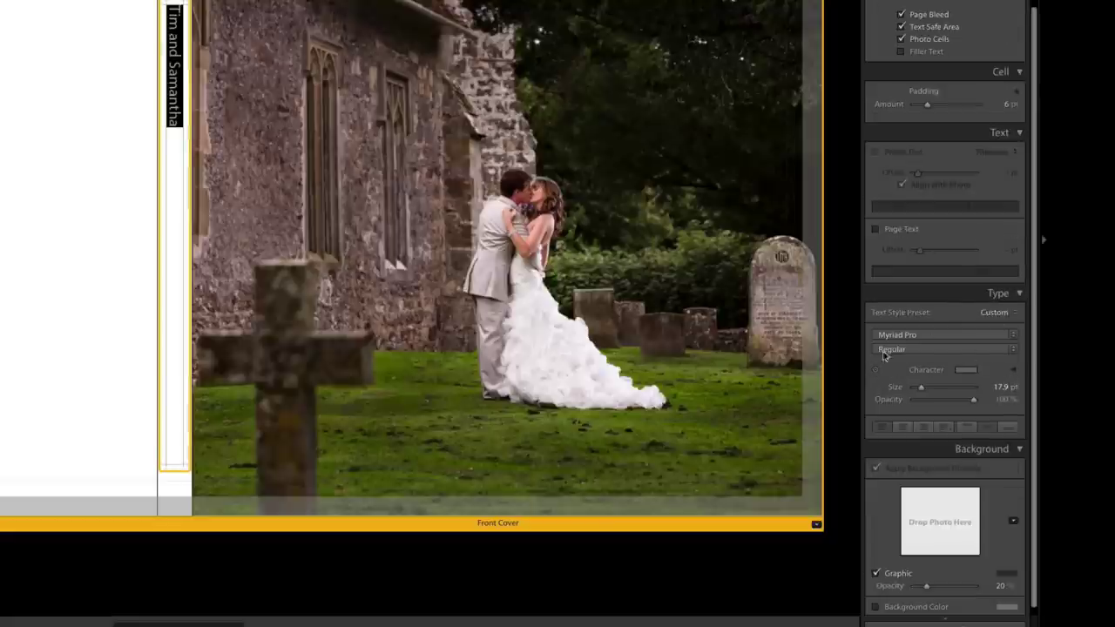
click(1013, 373)
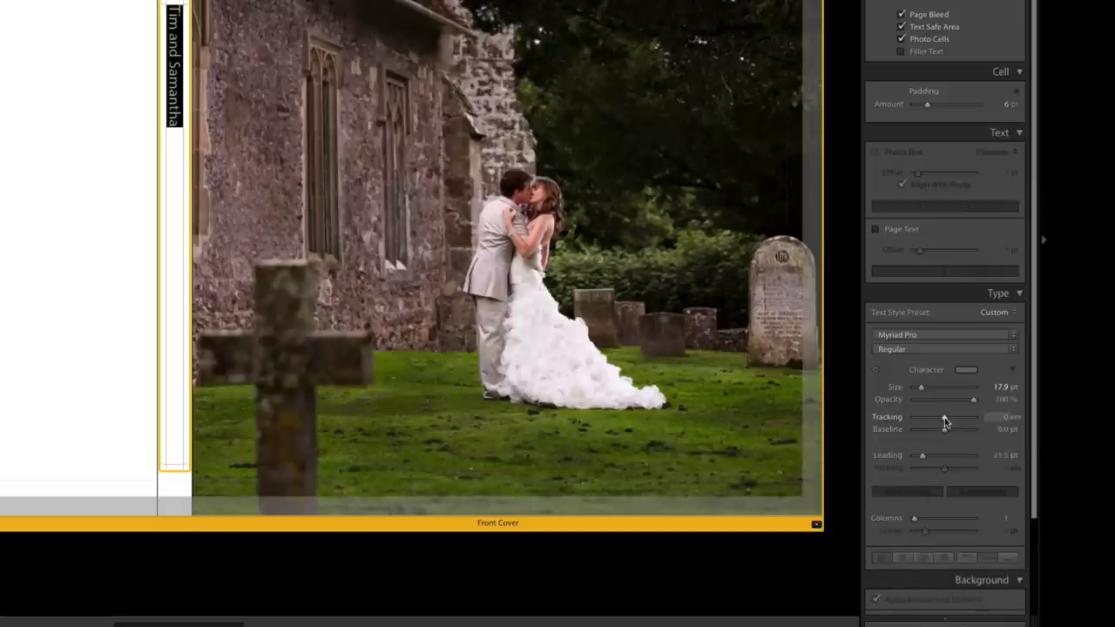
drag(945, 422, 949, 422)
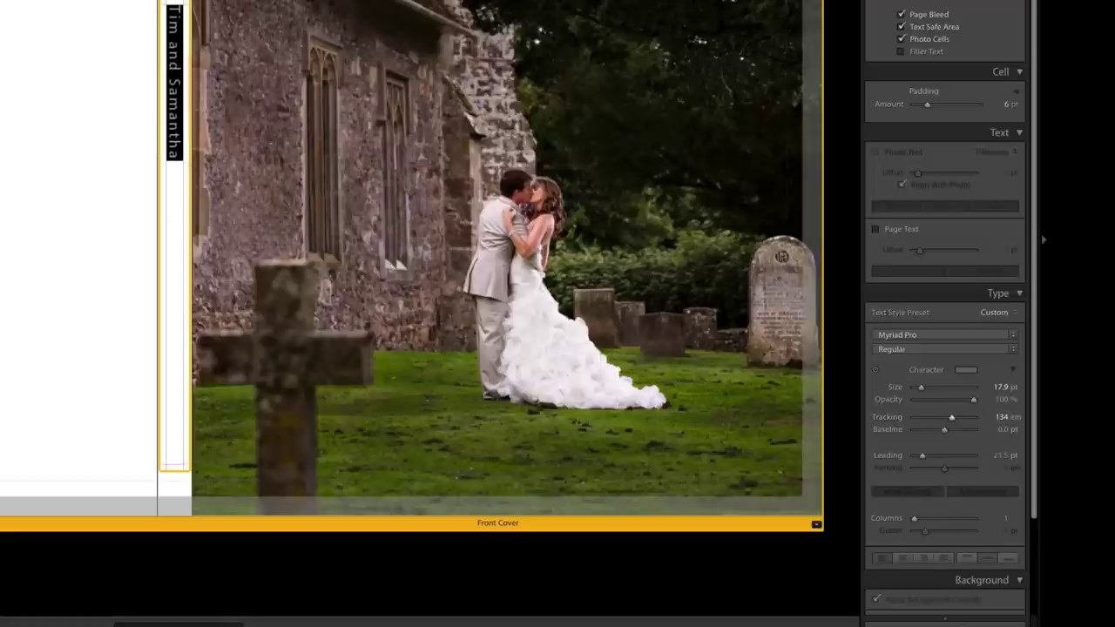
key(ctrl+d)
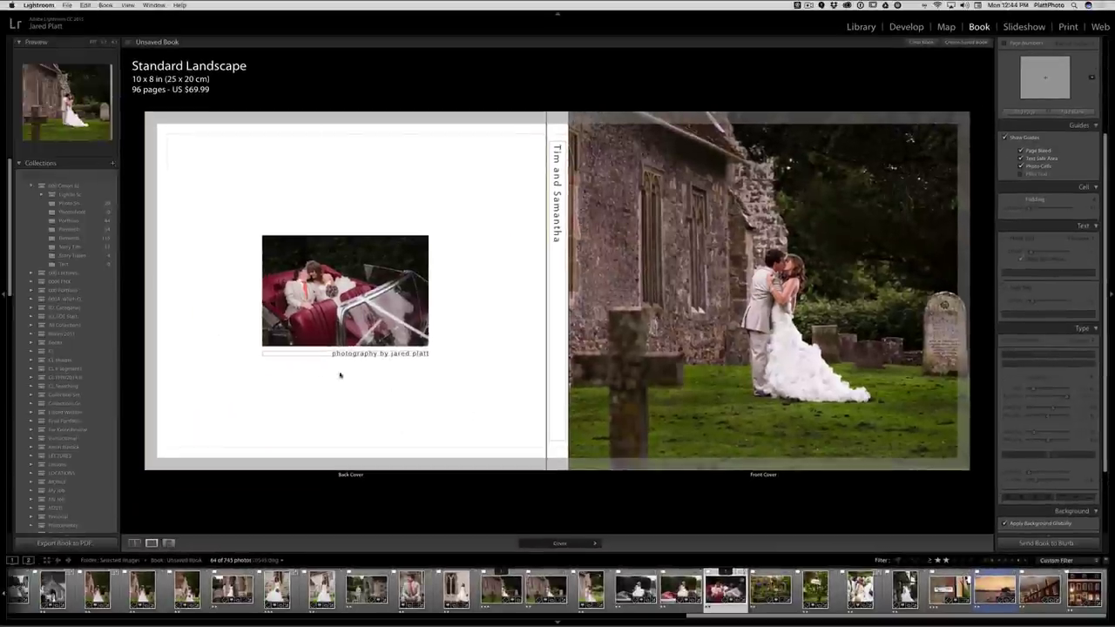
Step: Turn on a background colour for the cover and sample it from the brownish church wall in the front cover photo
click(514, 440)
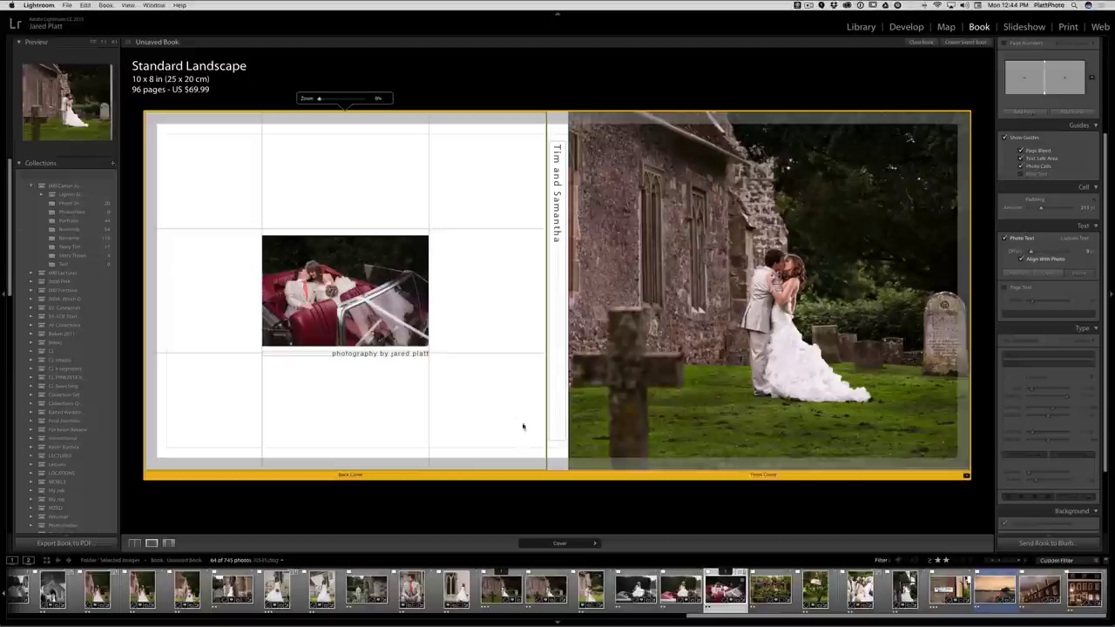
scroll(1043, 405, down, 5)
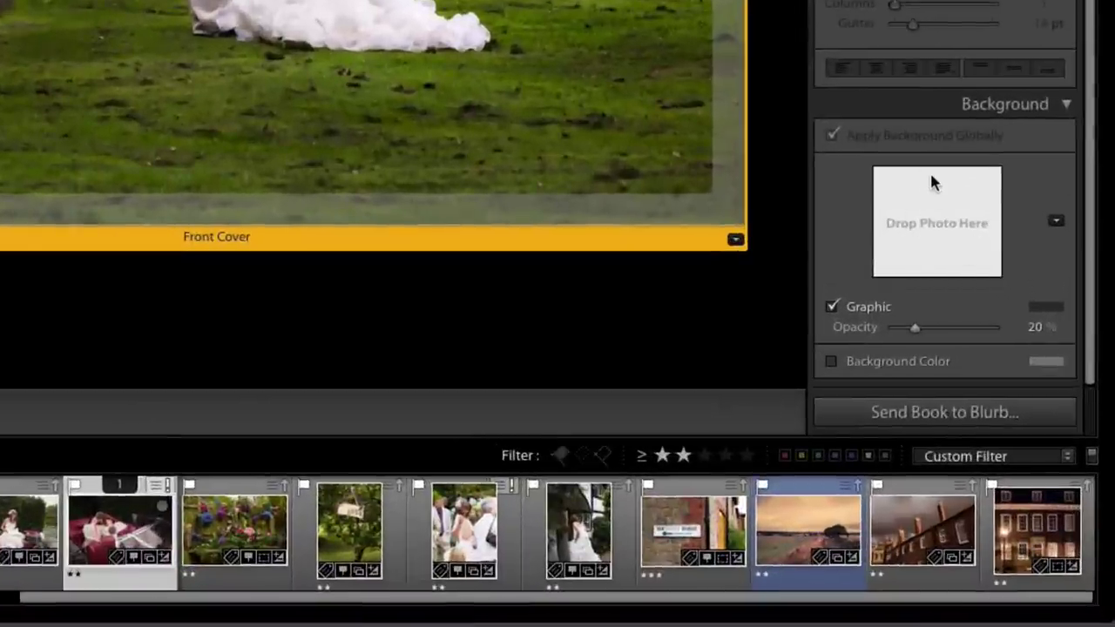
click(853, 364)
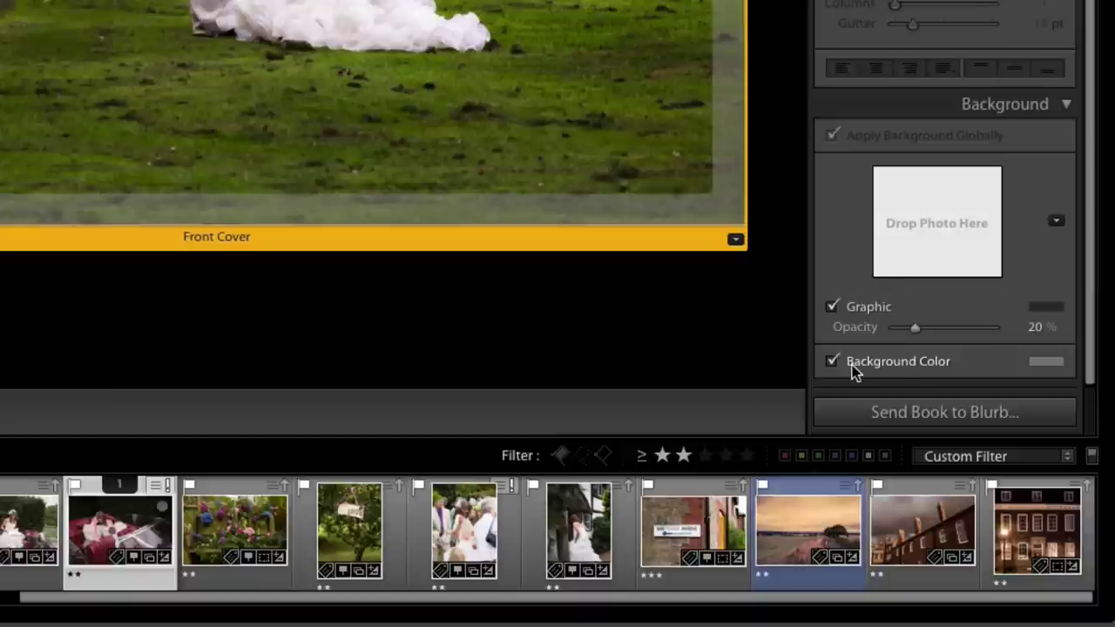
click(1048, 363)
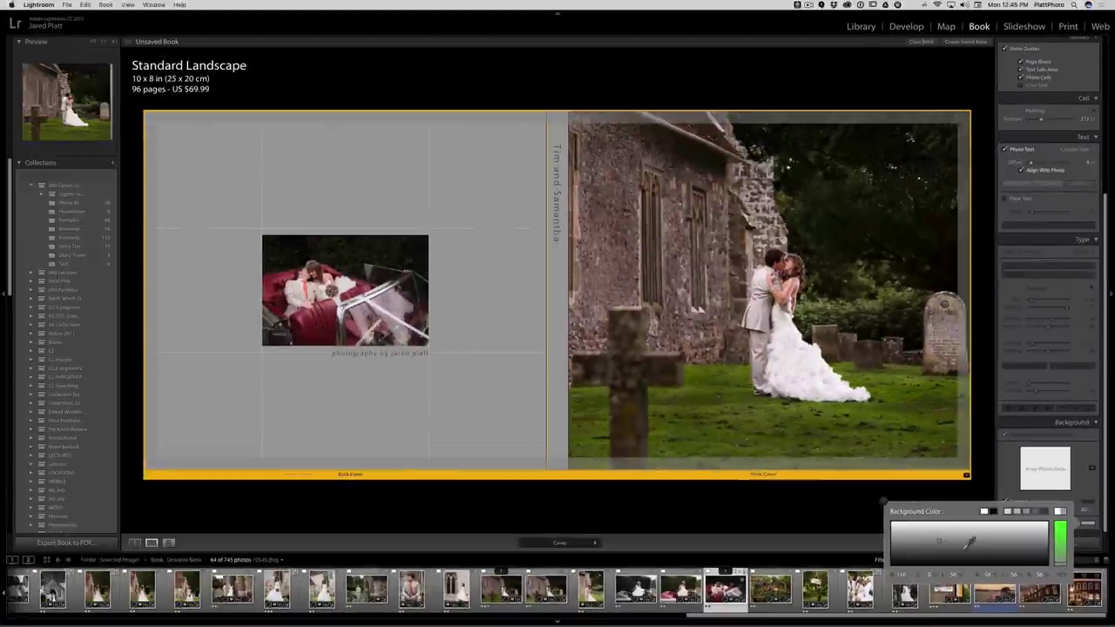
mouse_move(954, 523)
mouse_down()
mouse_move(958, 538)
mouse_move(953, 526)
mouse_move(945, 533)
mouse_up()
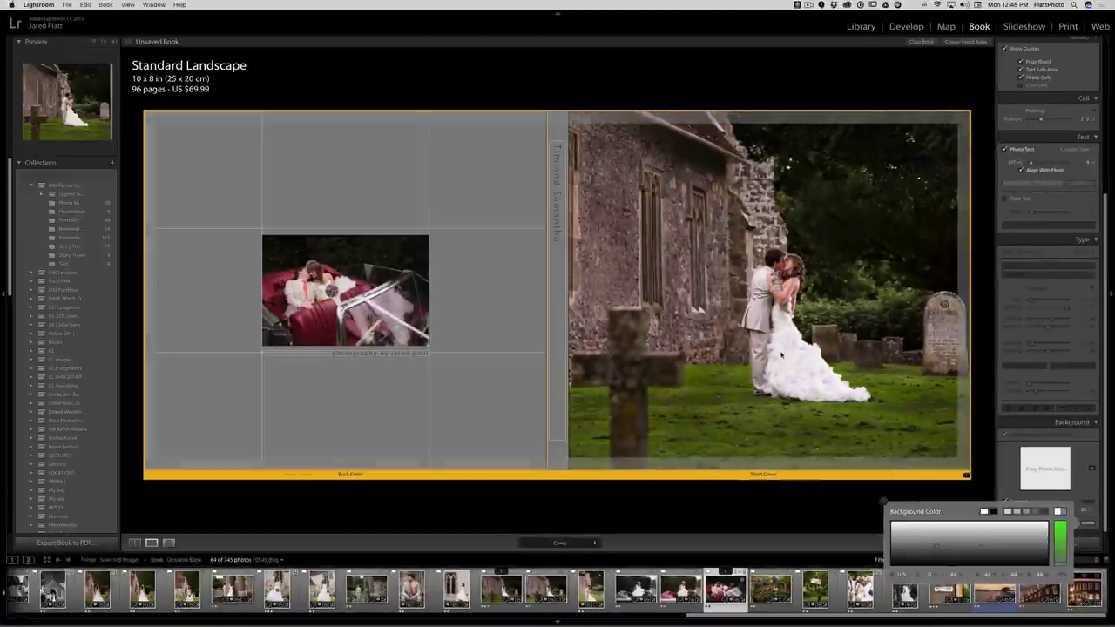
click(943, 536)
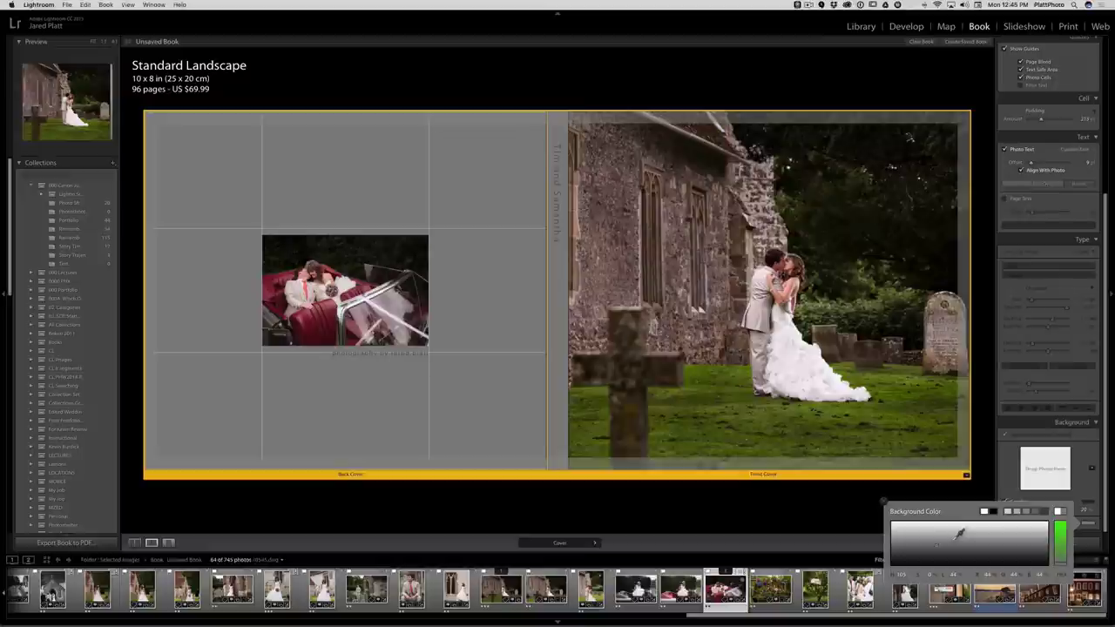
click(958, 535)
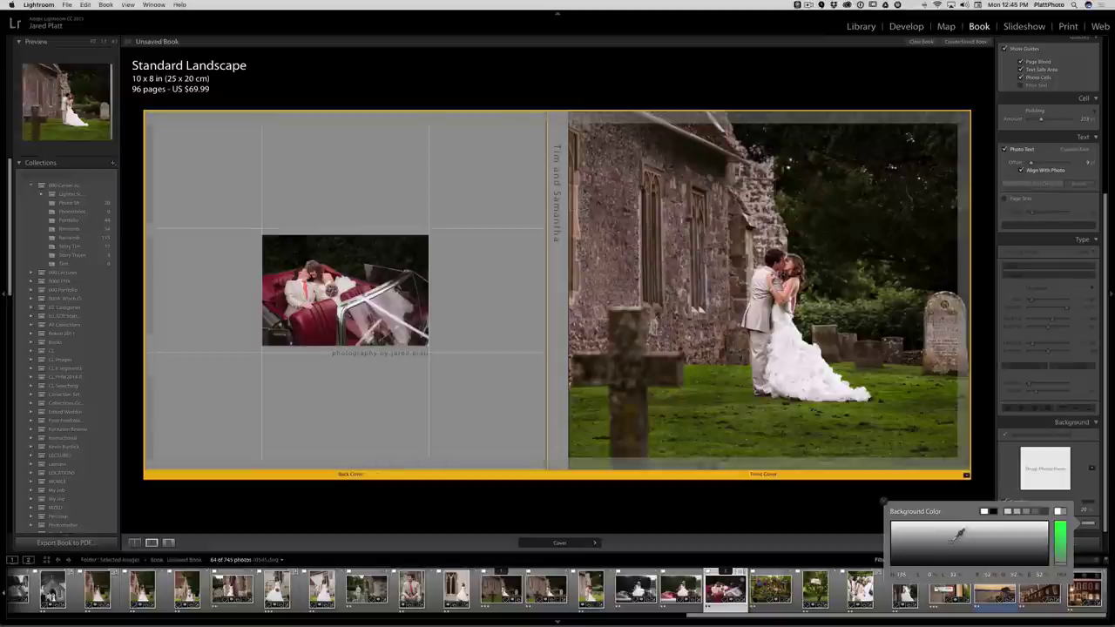
mouse_move(958, 534)
mouse_down()
mouse_move(897, 503)
mouse_move(895, 479)
mouse_move(566, 139)
mouse_move(557, 148)
mouse_move(627, 347)
mouse_move(571, 261)
mouse_move(566, 279)
mouse_move(558, 262)
mouse_move(557, 314)
mouse_move(583, 278)
mouse_move(579, 307)
mouse_move(577, 296)
mouse_up()
Step: Change the spine text's character colour to a light tone sampled from the bride's dress in the front cover photo
click(559, 154)
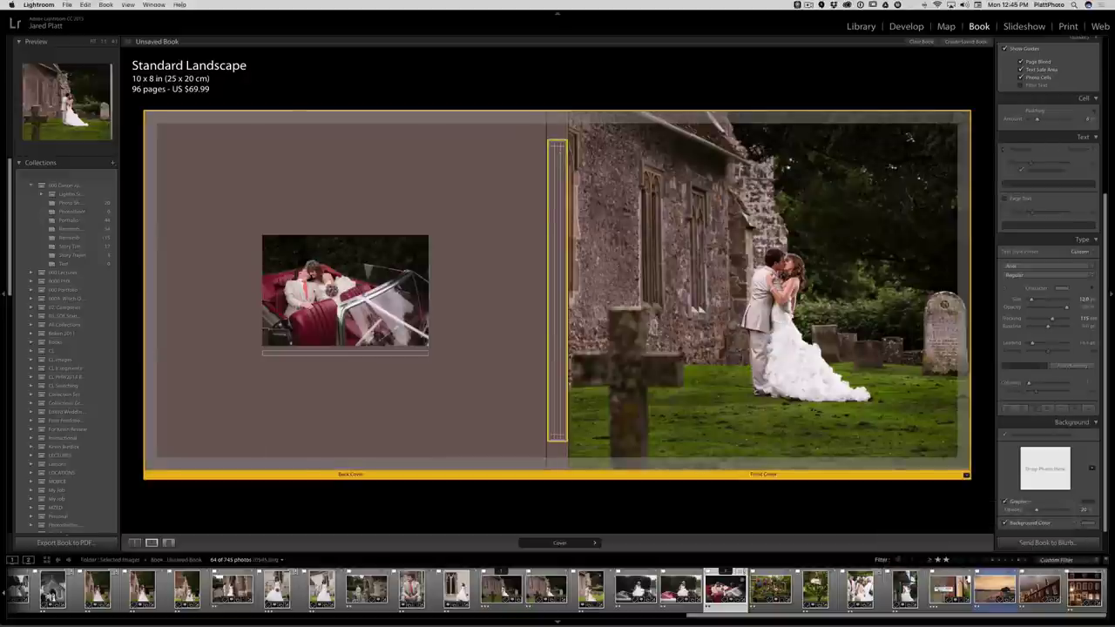
click(558, 218)
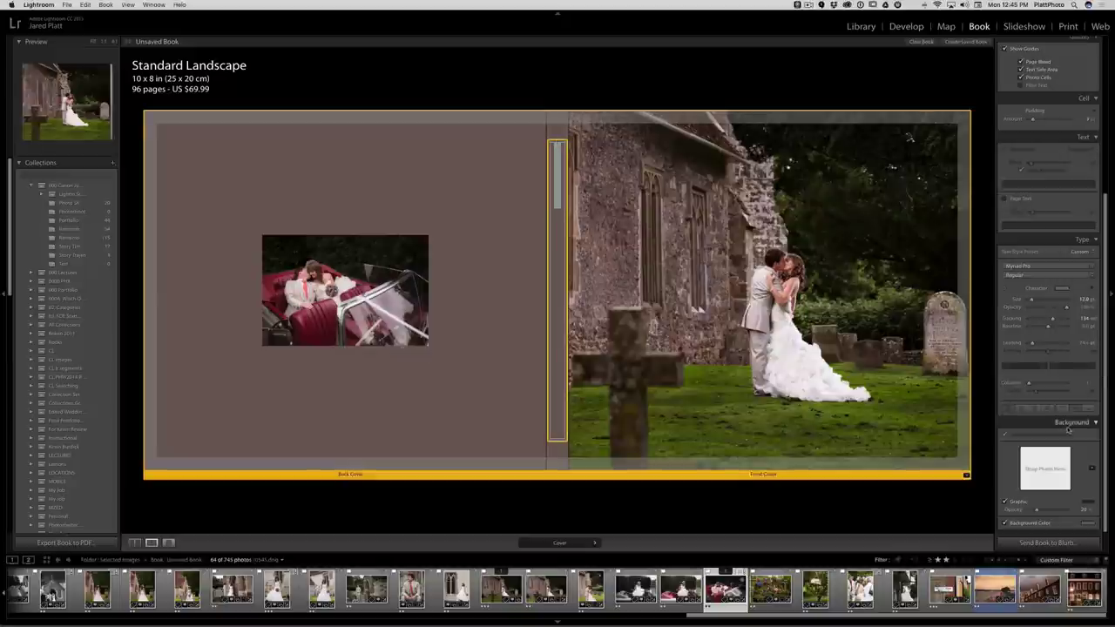
click(1063, 290)
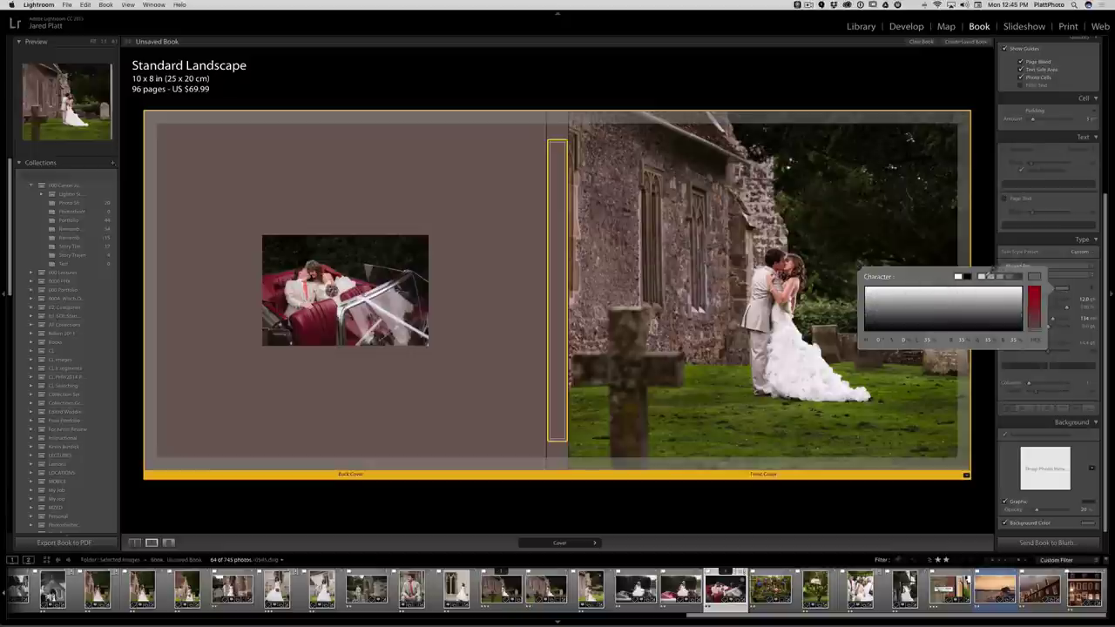
click(990, 275)
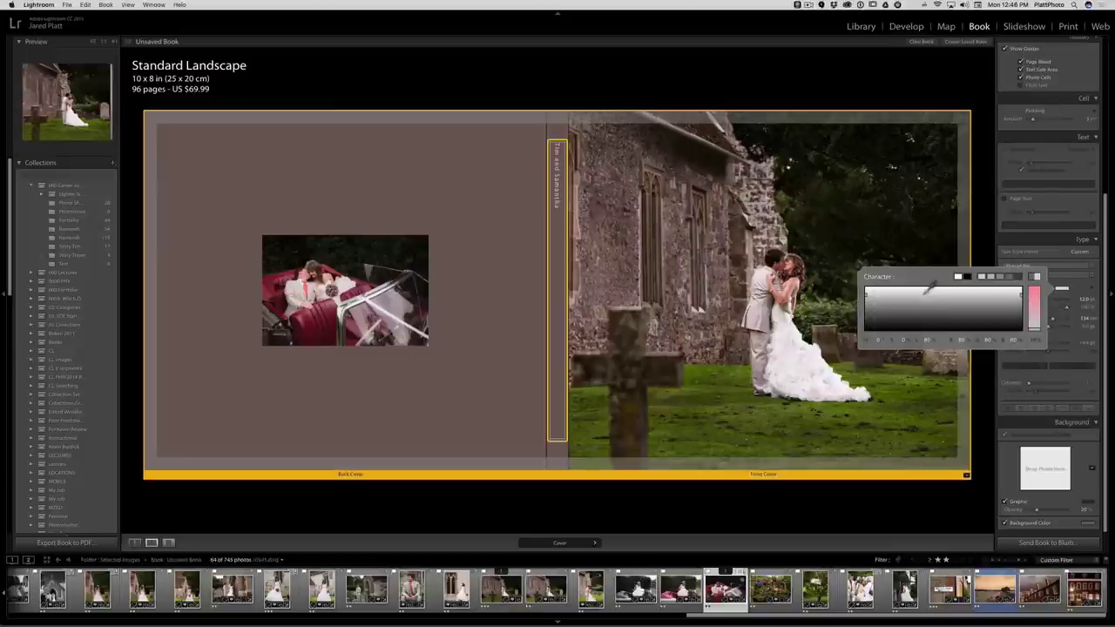
click(877, 321)
mouse_move(1034, 327)
mouse_down()
mouse_move(1034, 294)
mouse_move(1034, 324)
mouse_up()
drag(769, 193, 785, 309)
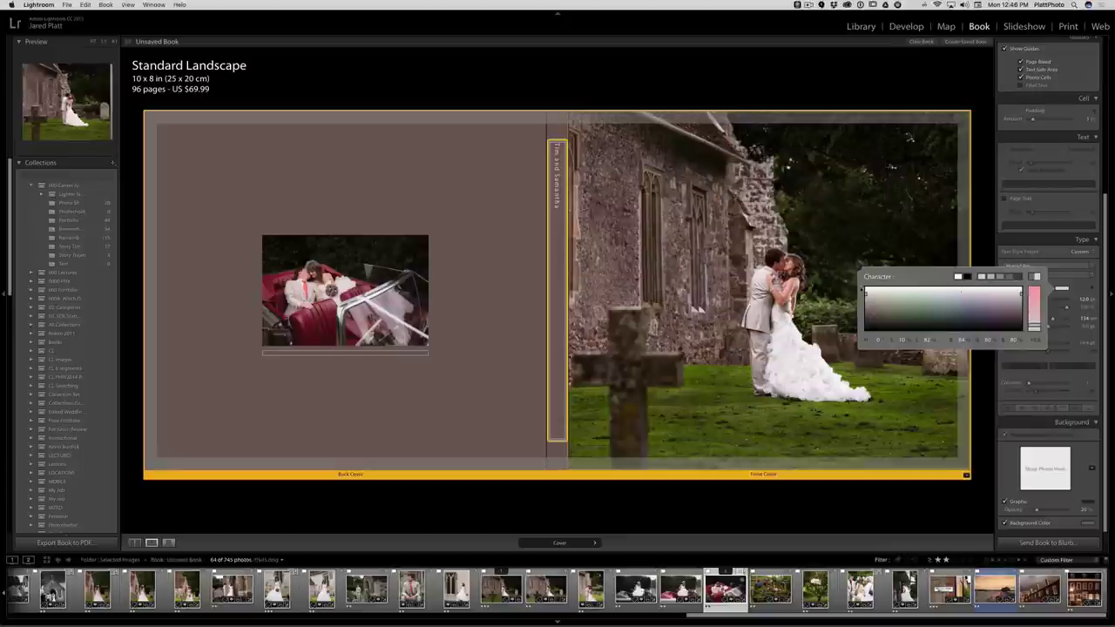
Step: Recolour the photography credit on the back cover with a light tone sampled from the bride's dress, and deselect everything
click(346, 351)
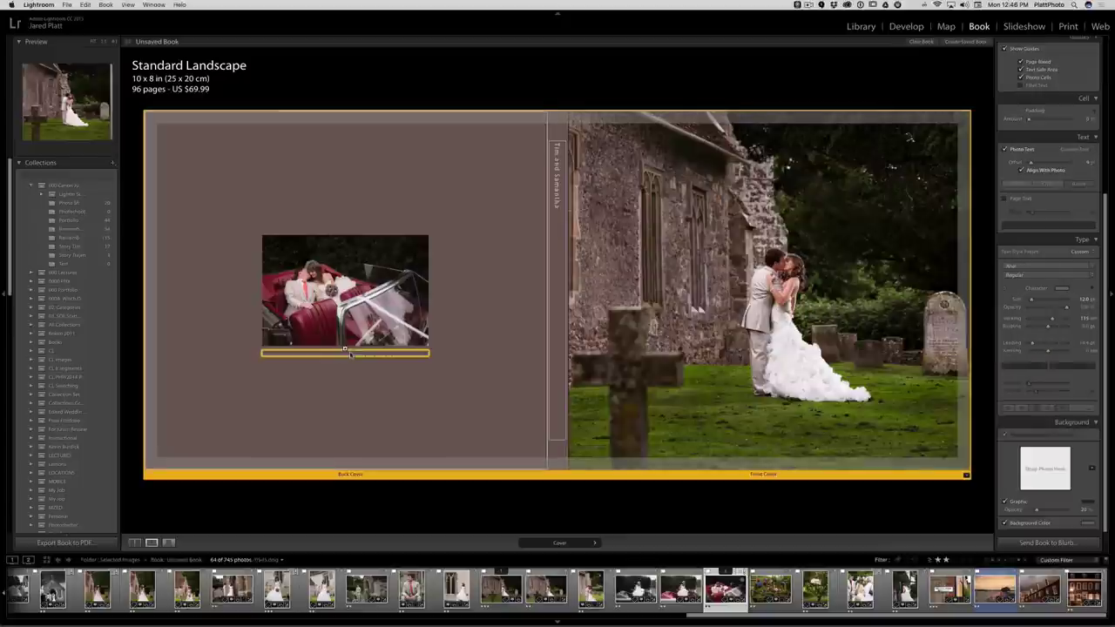
drag(344, 351, 429, 352)
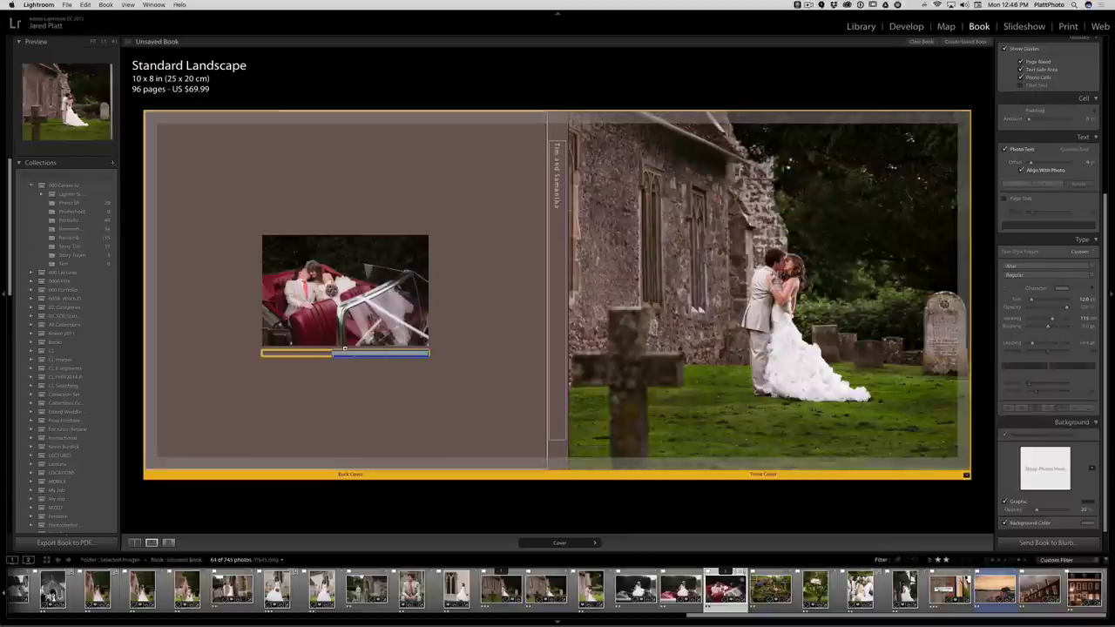
click(1063, 290)
drag(919, 293, 778, 300)
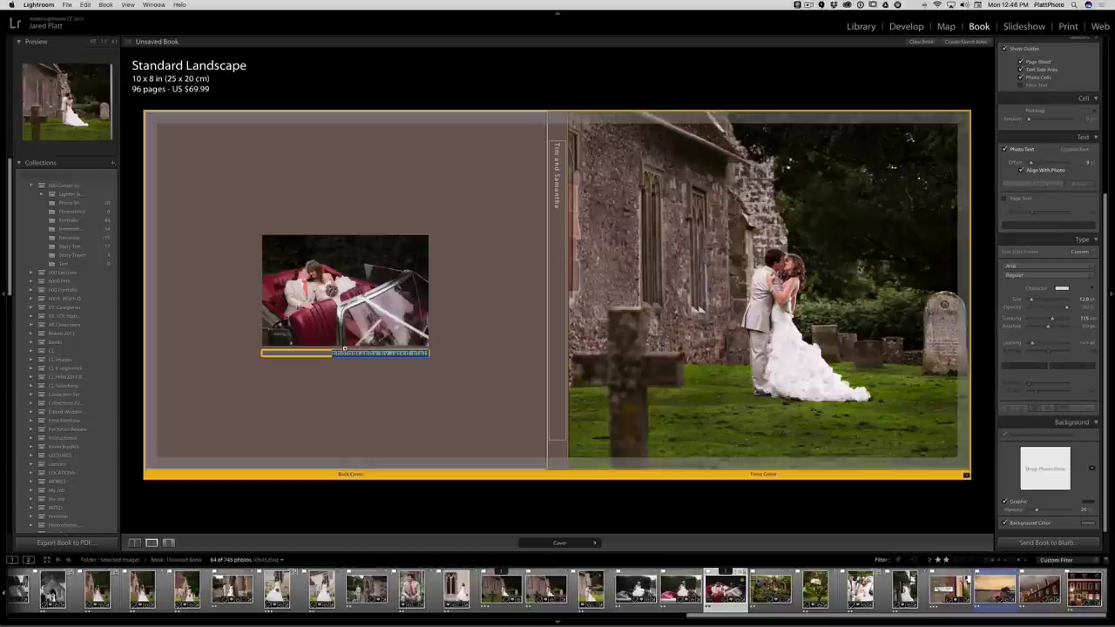
click(507, 358)
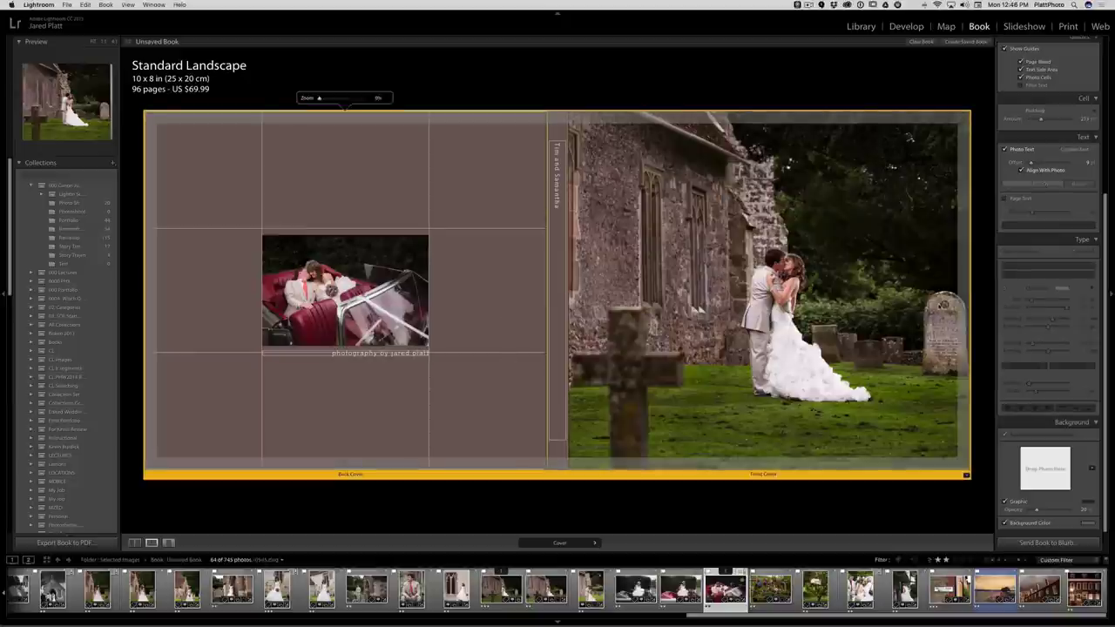
click(984, 303)
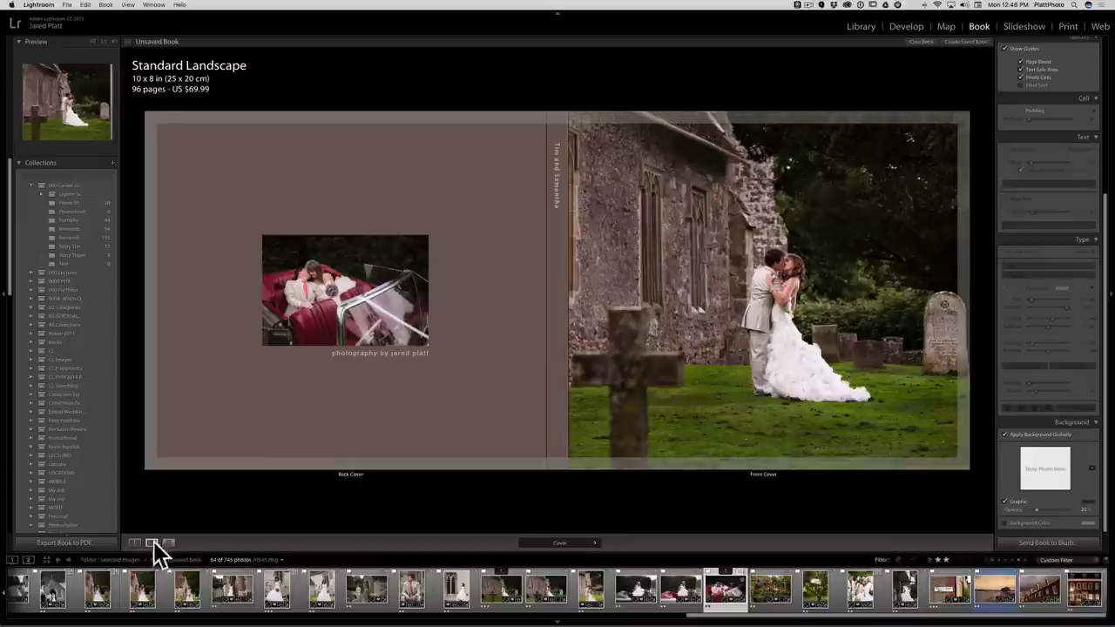
Step: Switch to the overview of all pages, add a blank page after page 1 and move it to the front of the book
key(super+e)
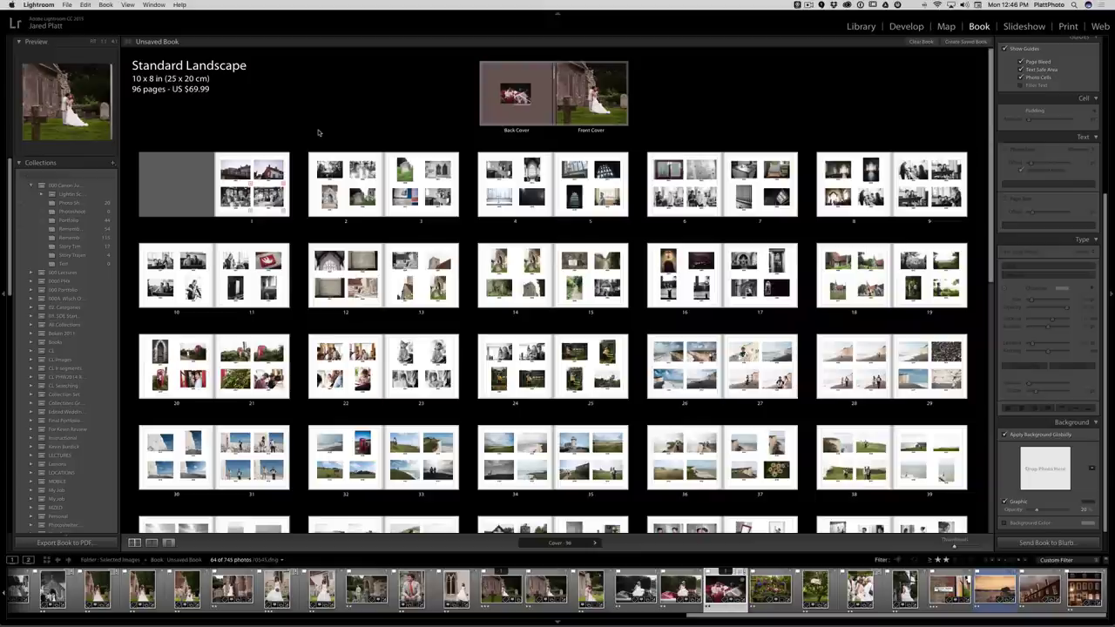
click(286, 164)
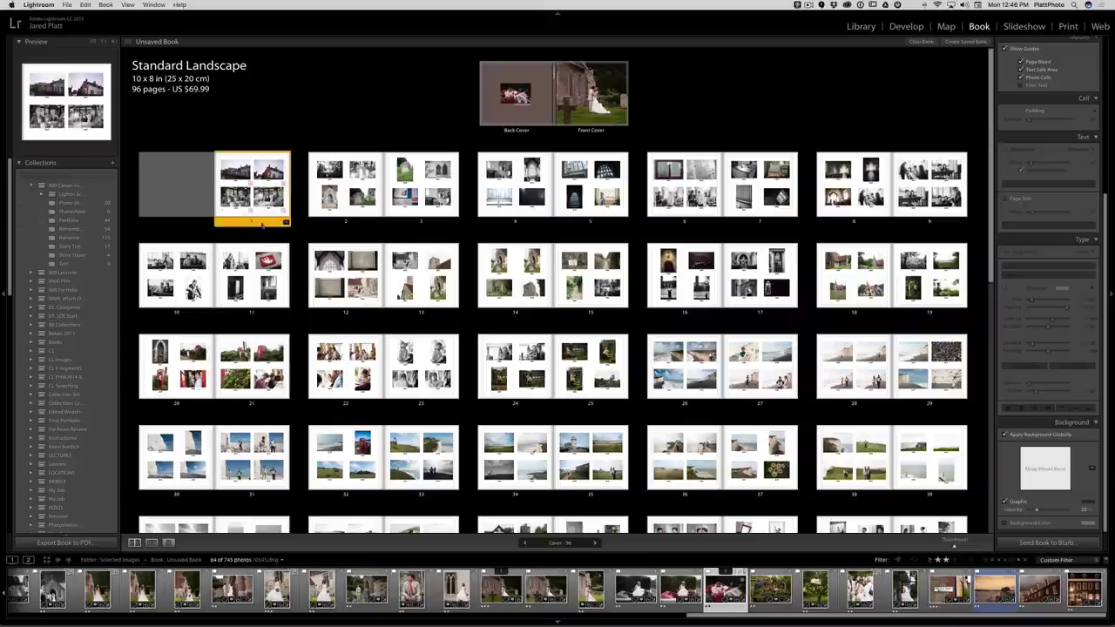
scroll(1008, 207, up, 8)
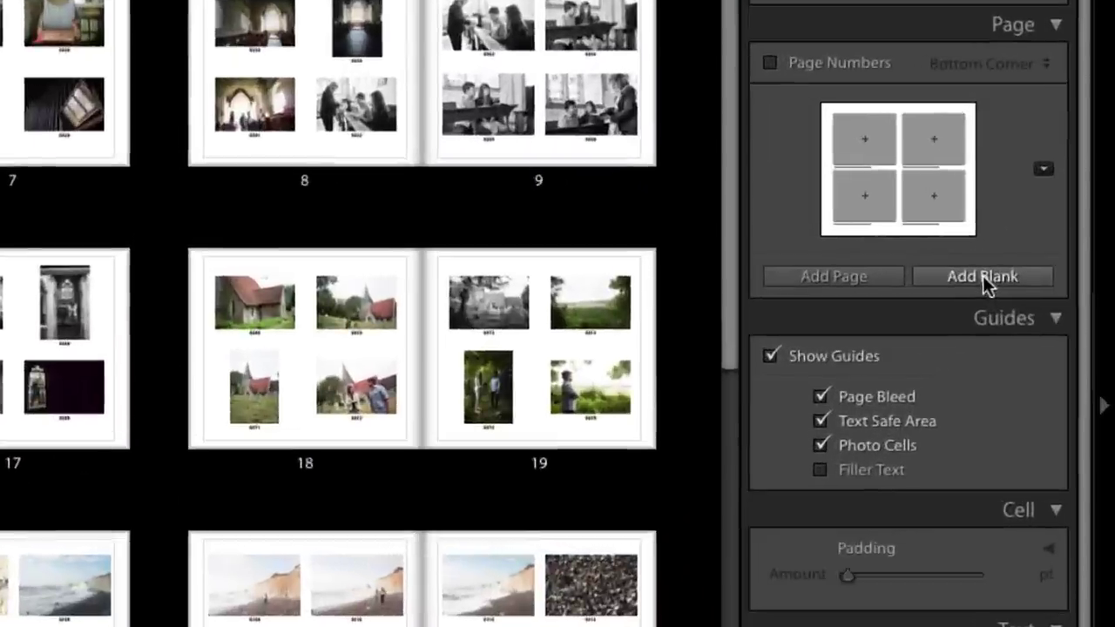
click(982, 275)
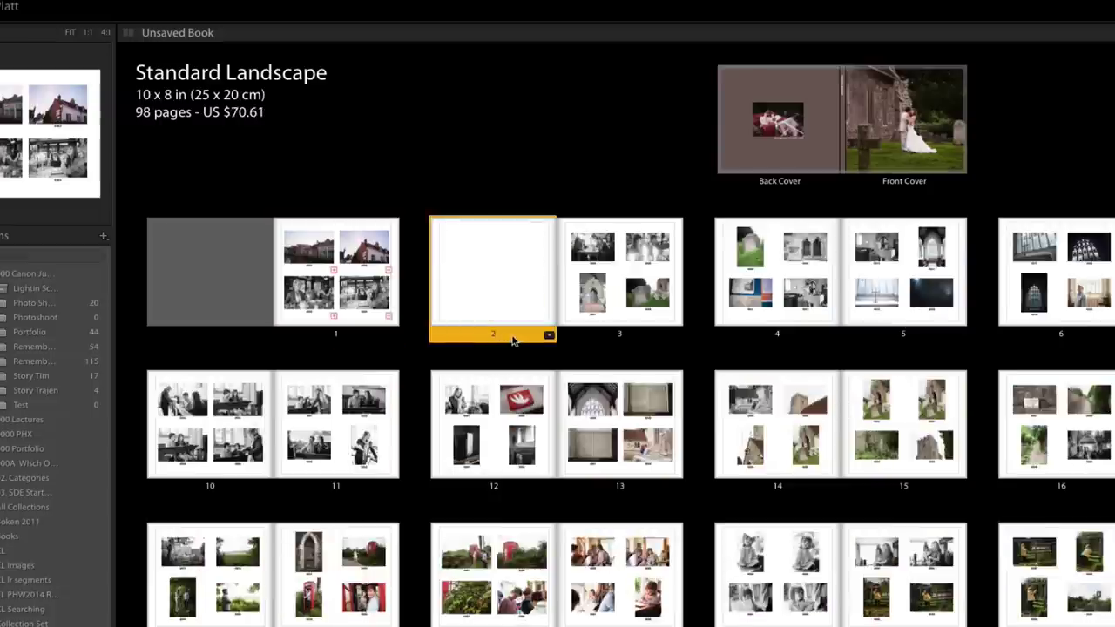
drag(480, 330, 289, 336)
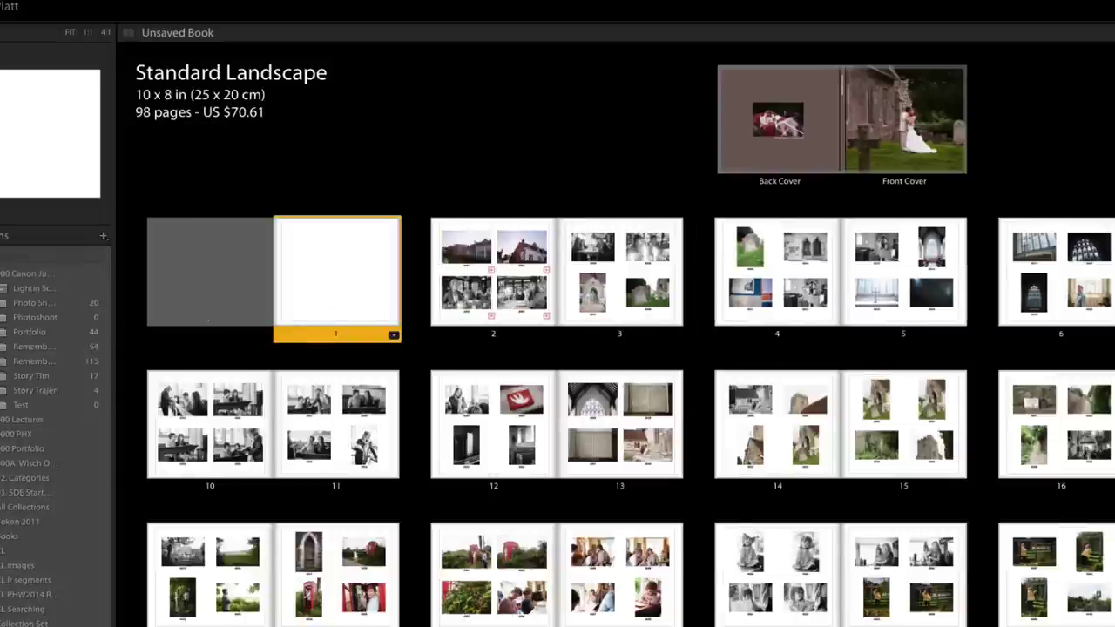
Step: Add three more blank pages after the blank first page, and select page 1
key(ctrl+shift+b)
key(ctrl+shift+b)
key(ctrl+shift+b)
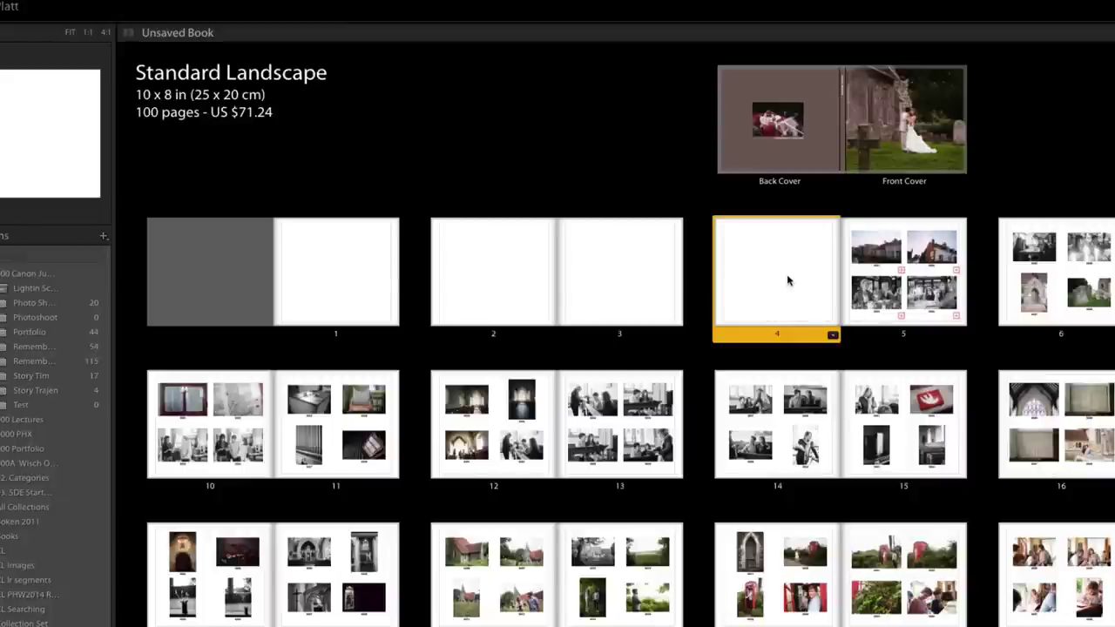
click(364, 278)
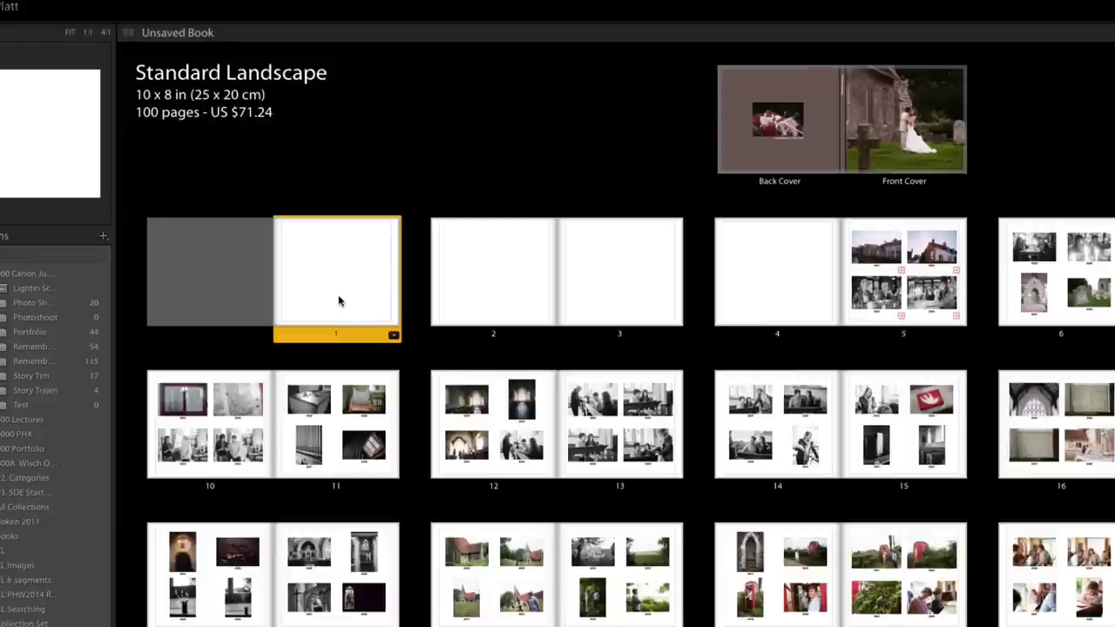
click(616, 294)
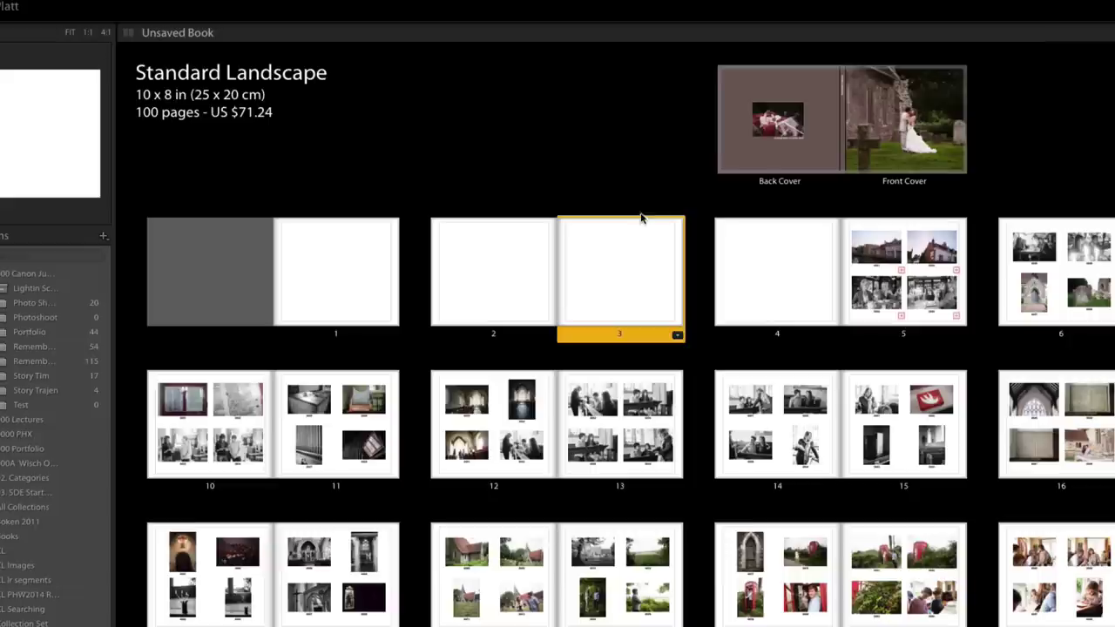
click(757, 275)
click(514, 276)
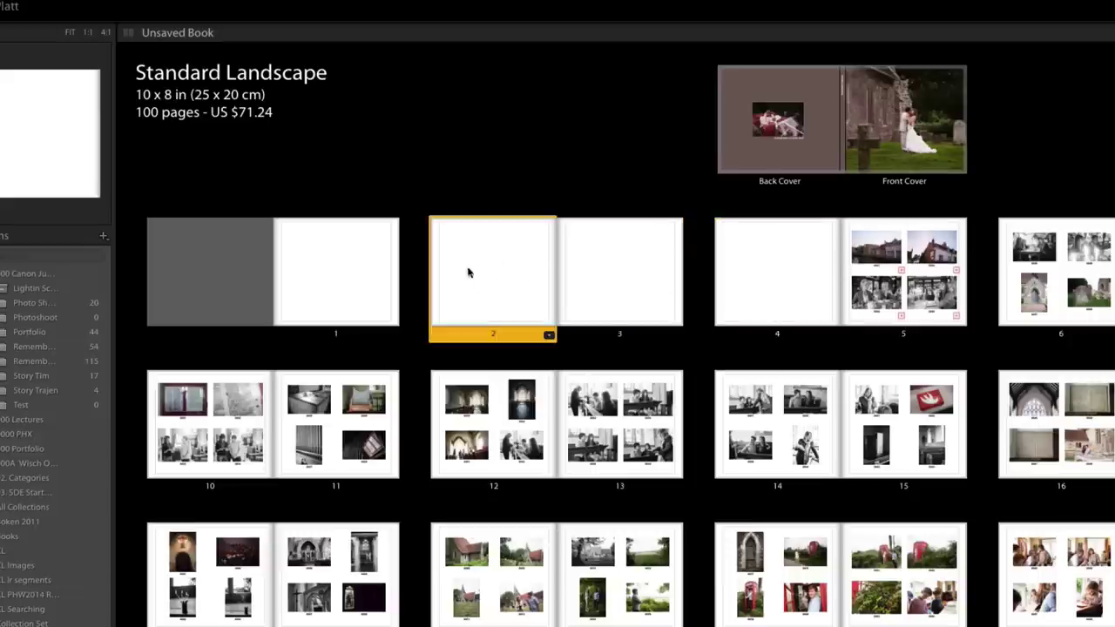
click(360, 281)
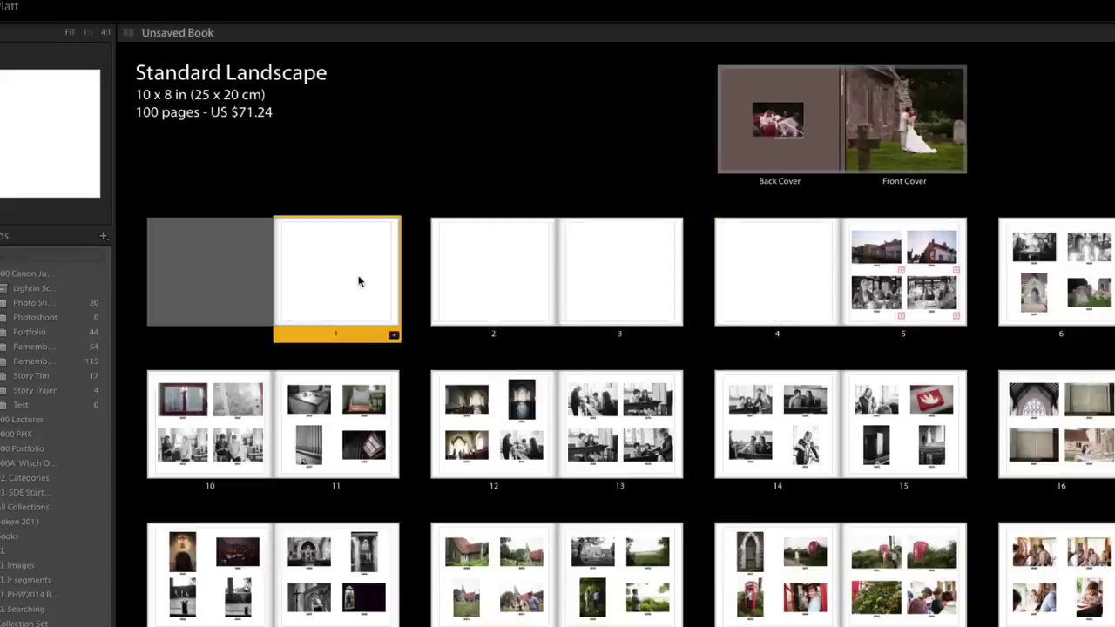
click(607, 283)
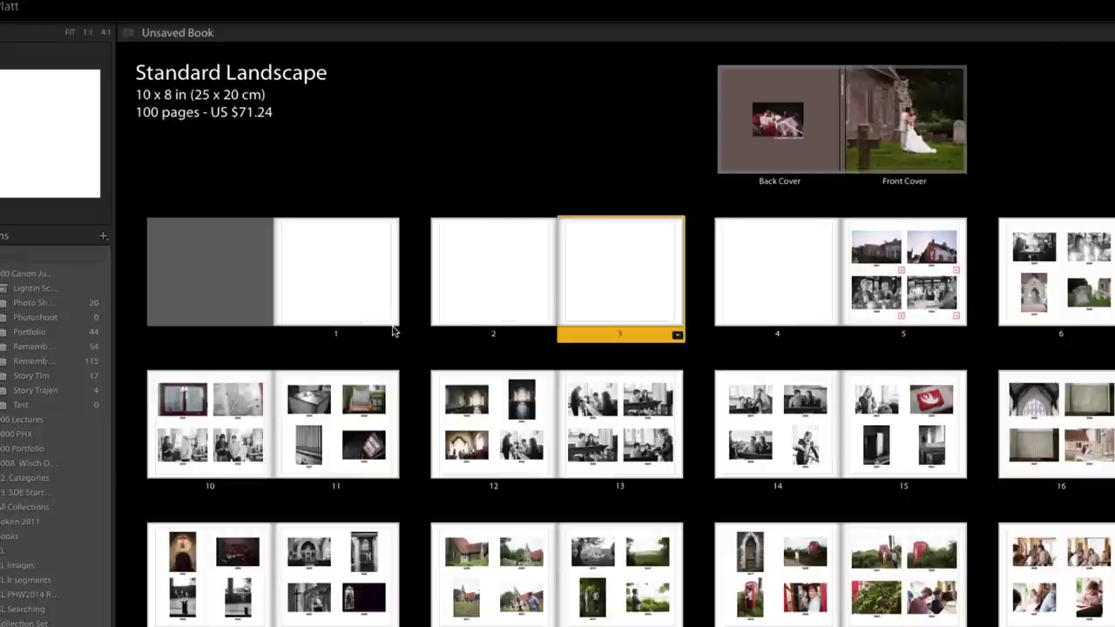
click(363, 286)
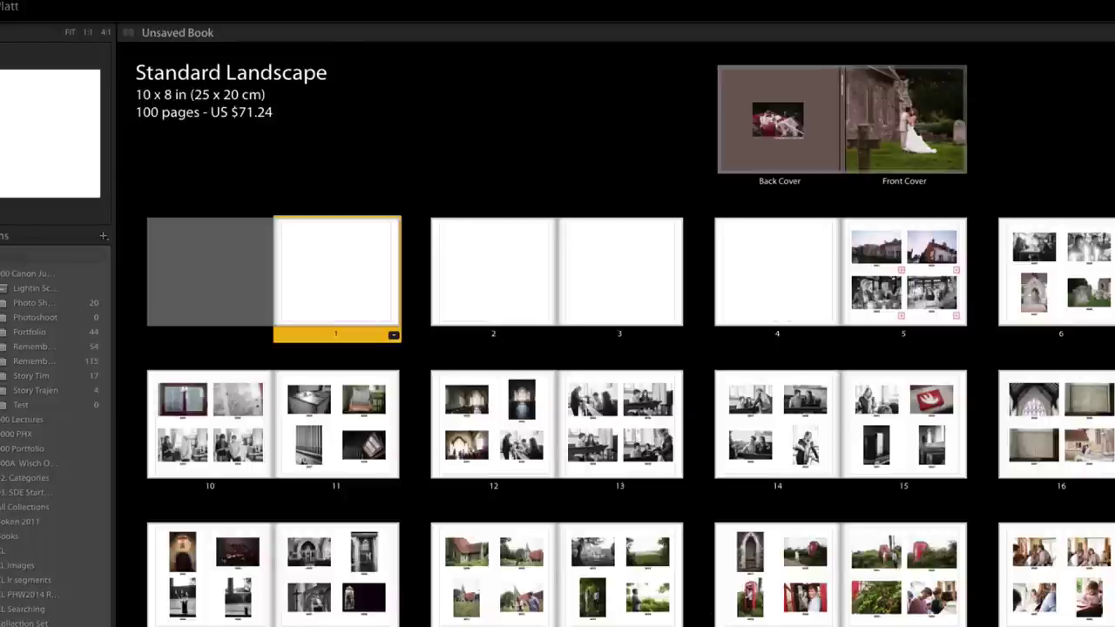
Step: Place the front cover photo of the couple outside the church on blank page 1 and zoom it to fill the cell
click(841, 122)
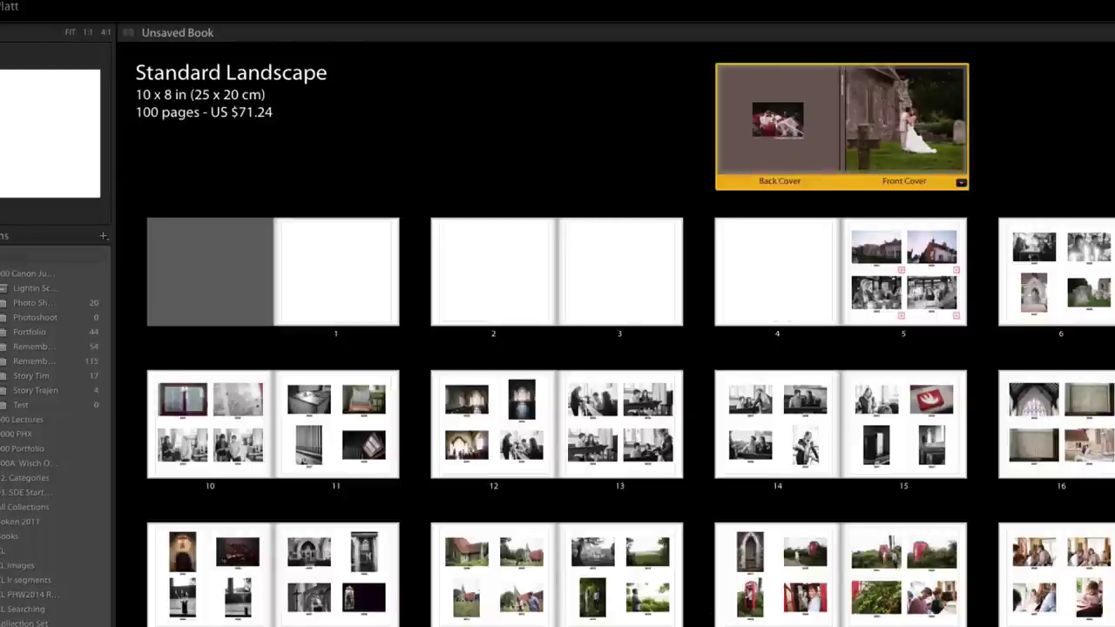
drag(470, 623, 351, 296)
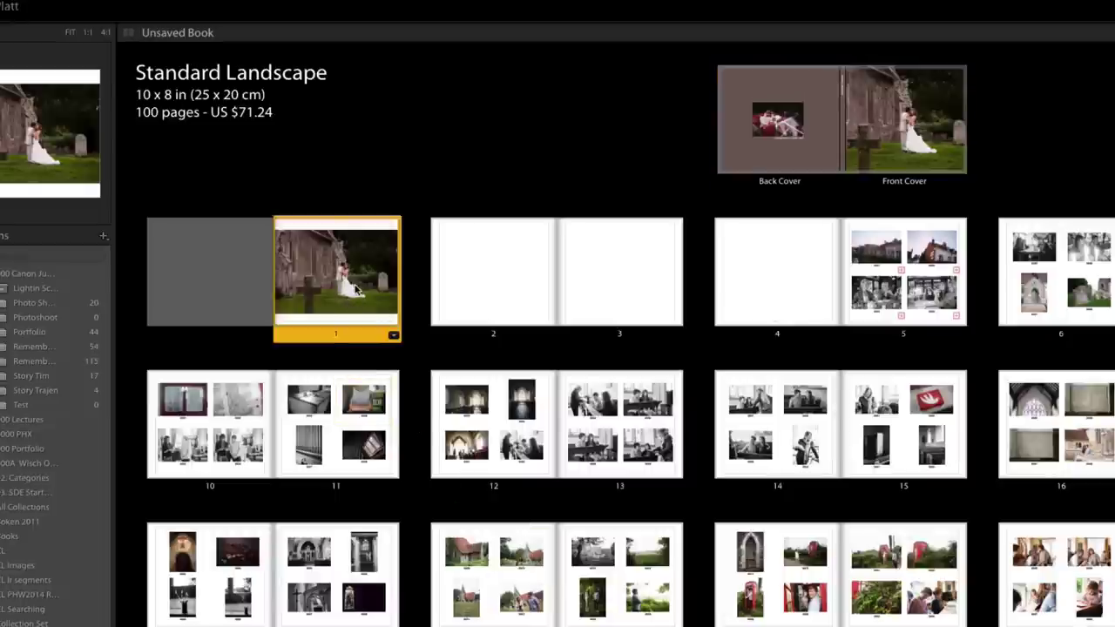
right_click(357, 288)
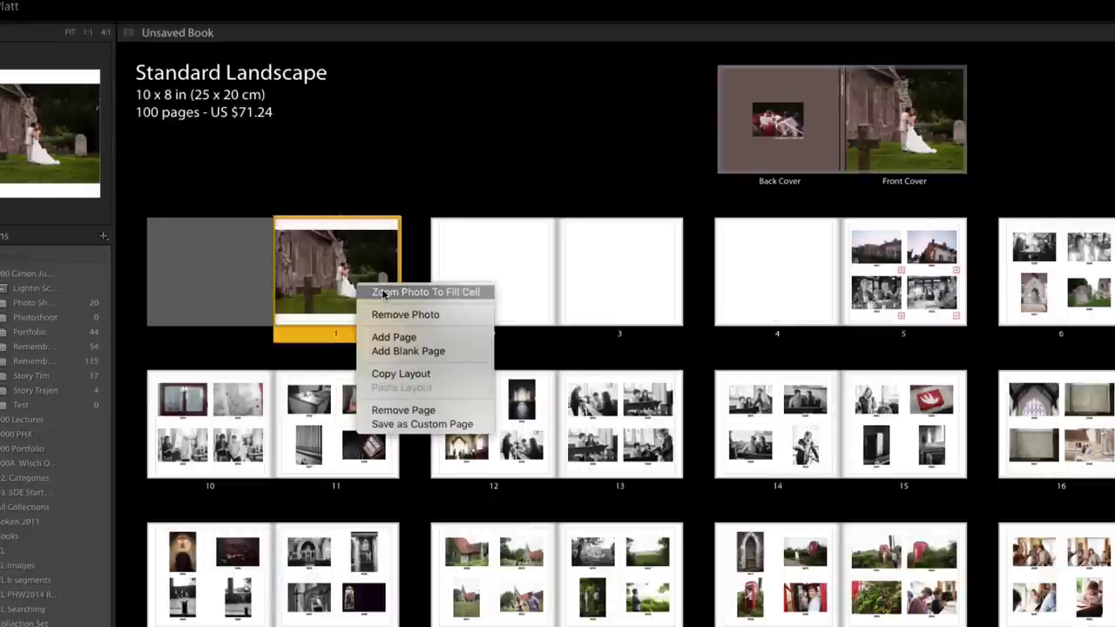
click(382, 293)
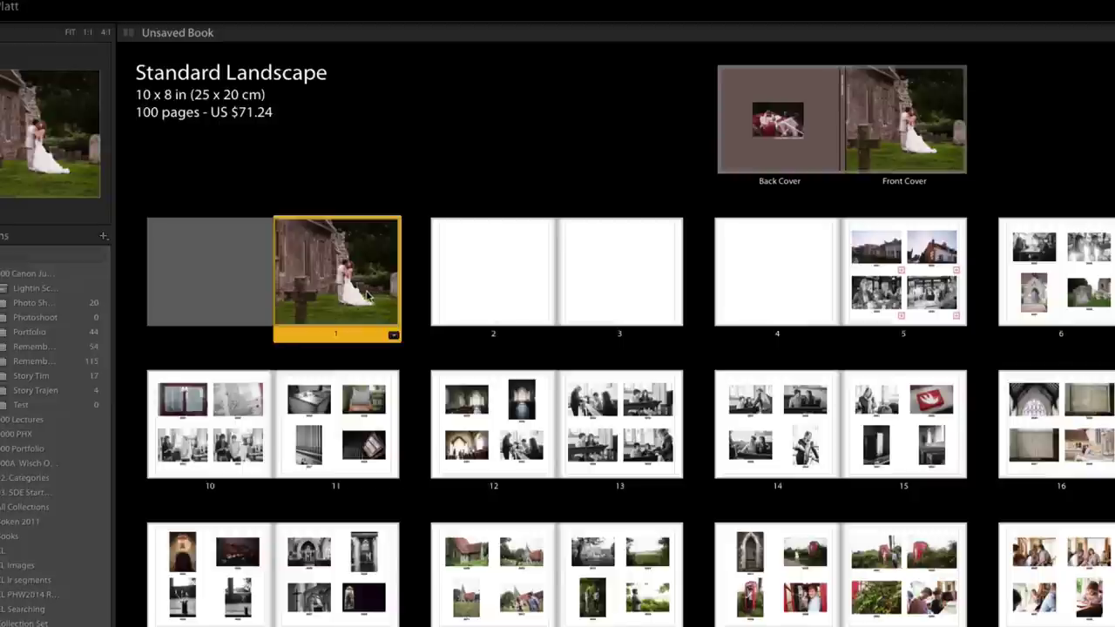
drag(373, 294, 364, 295)
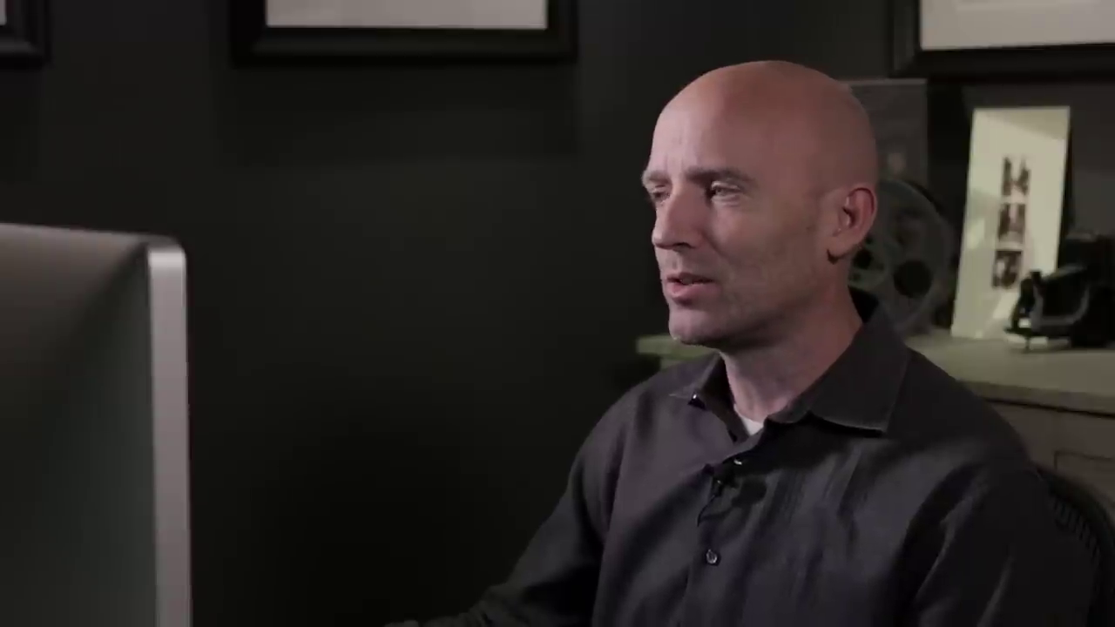